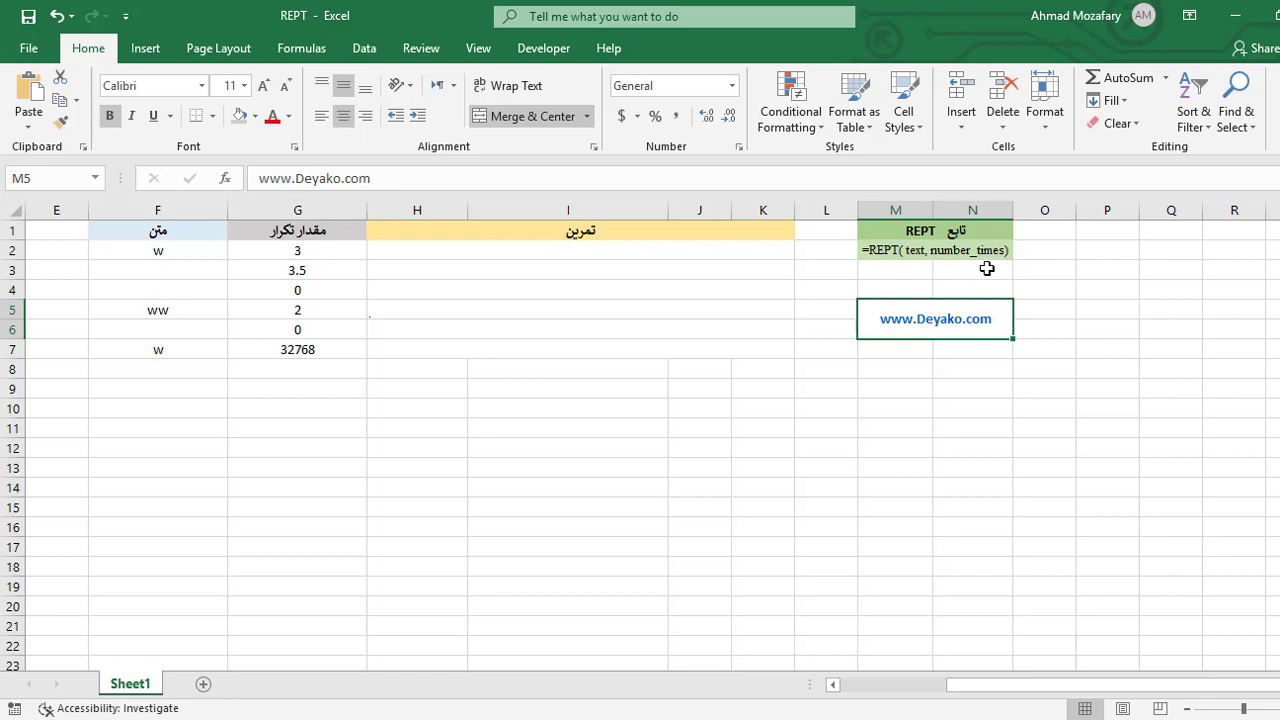
- Enter the formula =REPT(F2,3) in cell H2 to repeat the text three times
click(878, 250)
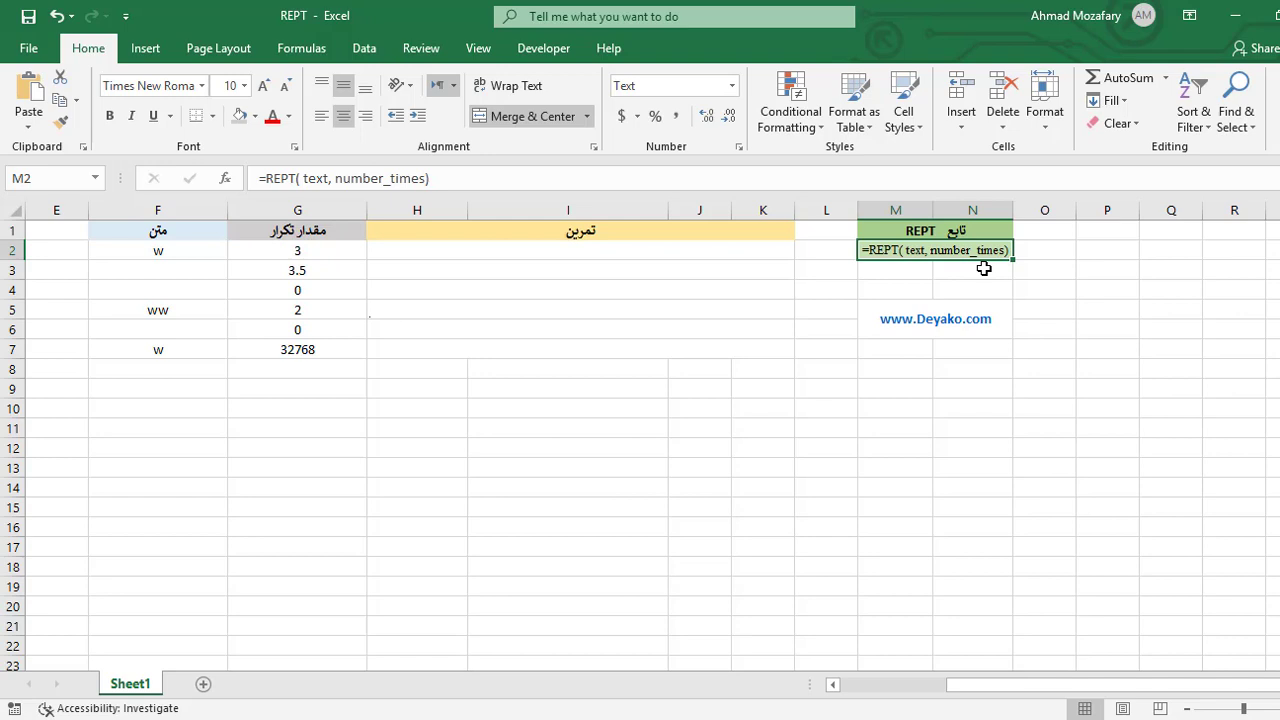
click(591, 250)
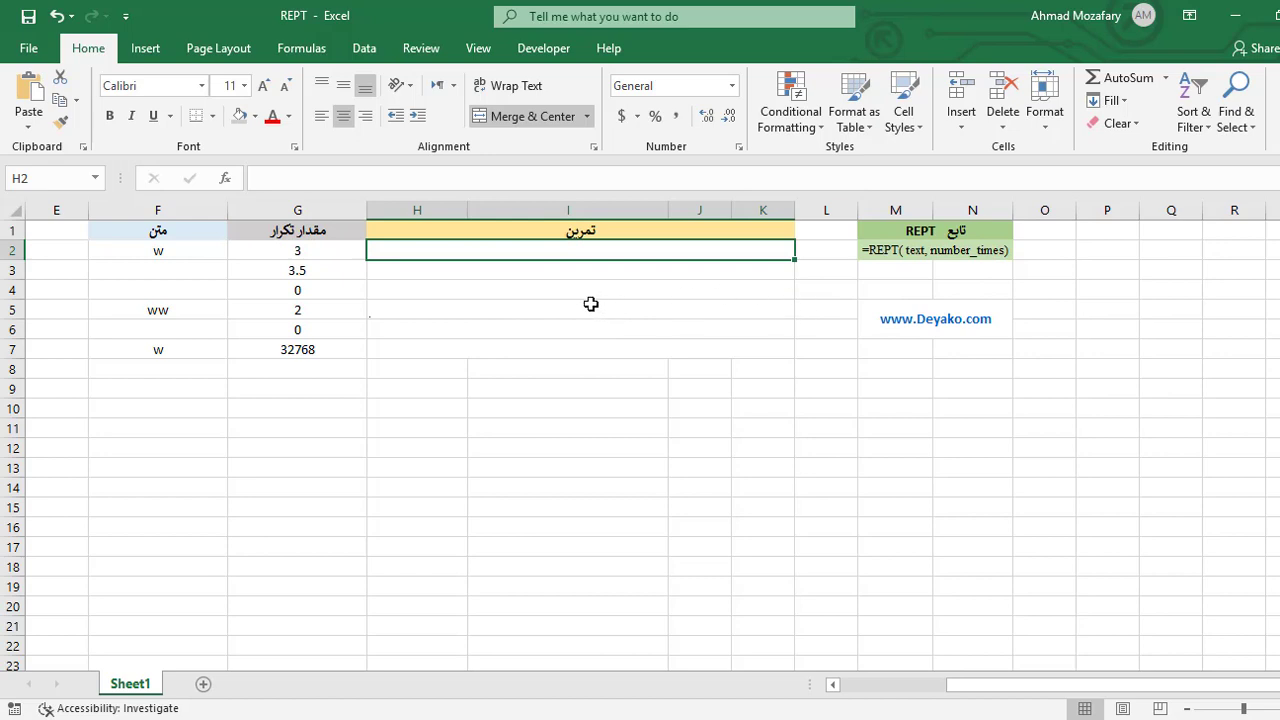
text(=)
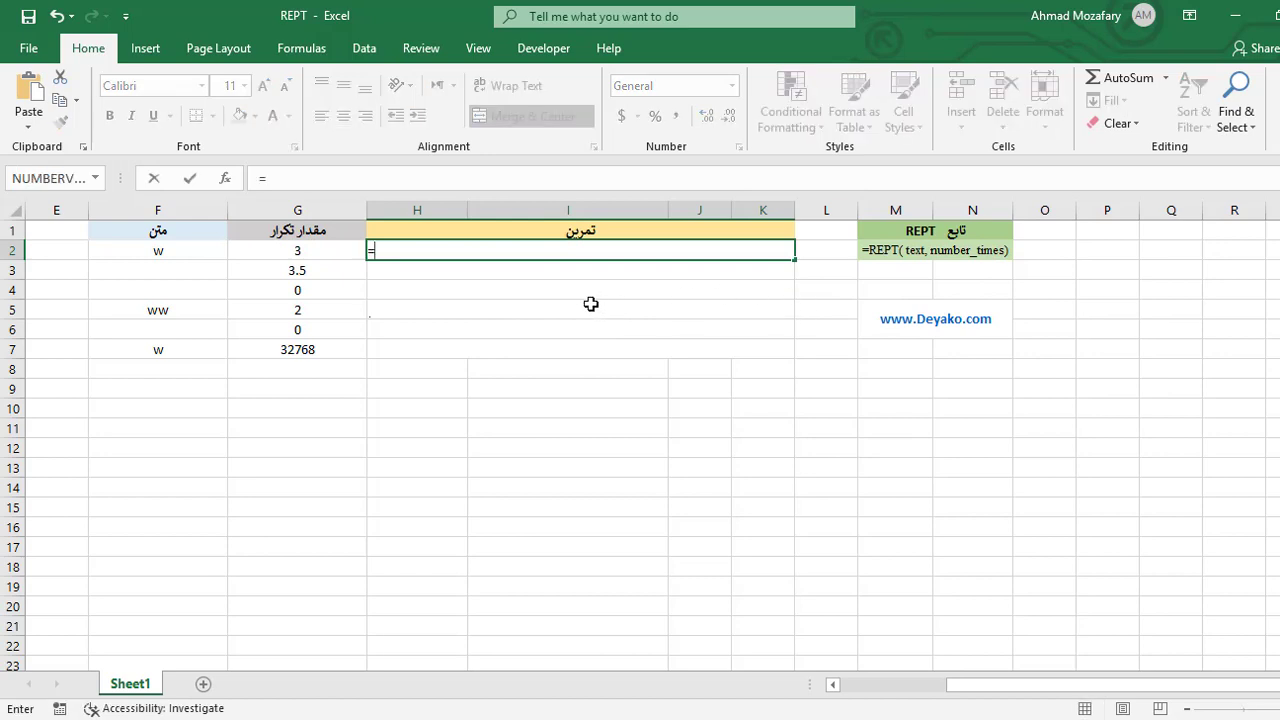
text(REPT)
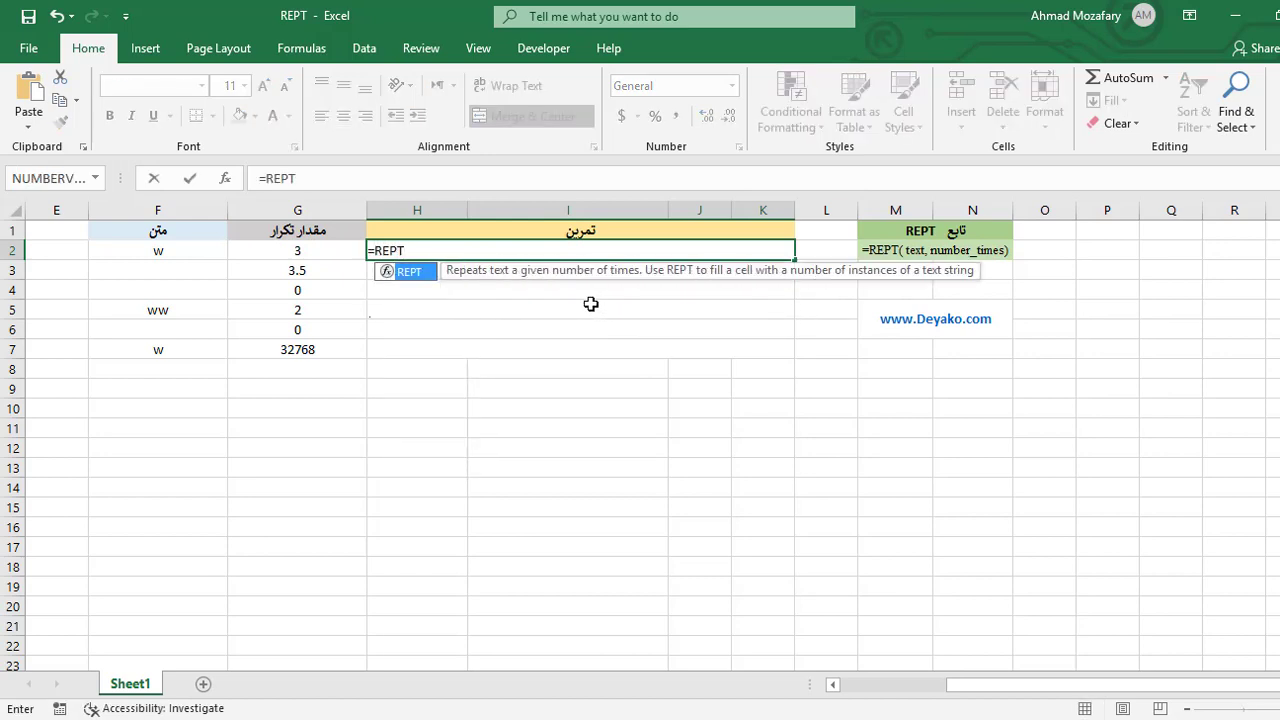
text(()
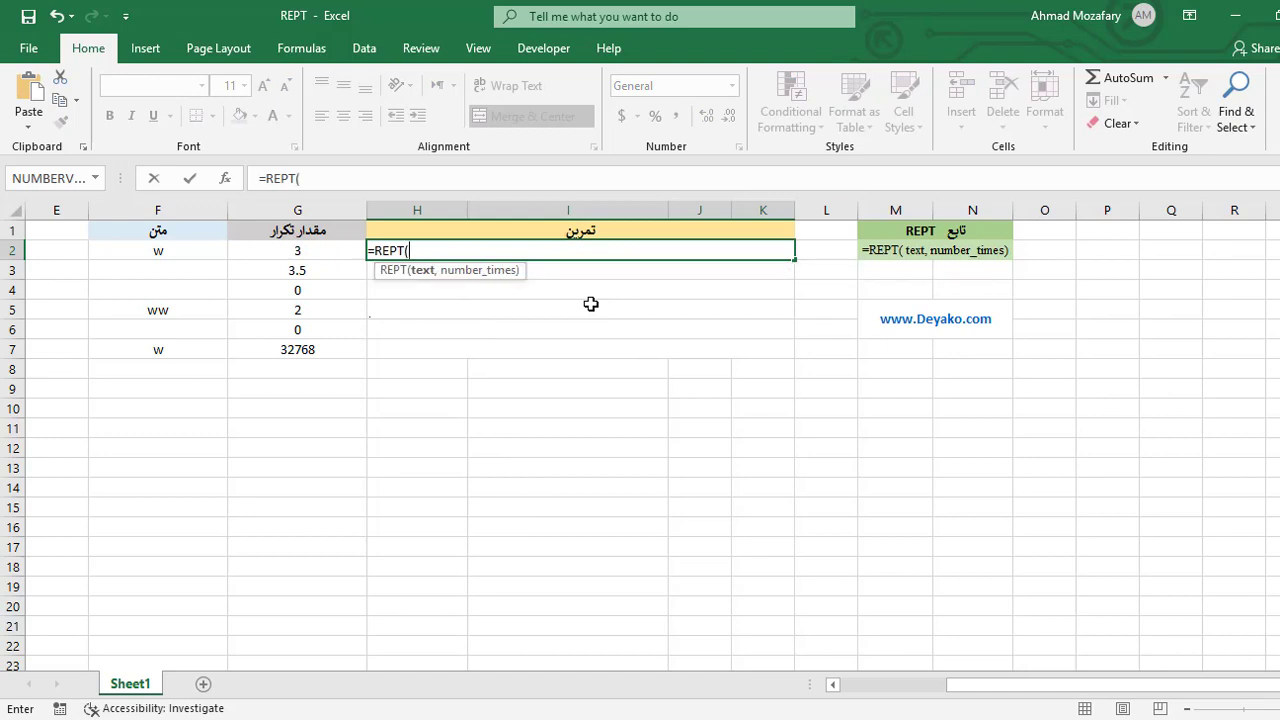
text(F2)
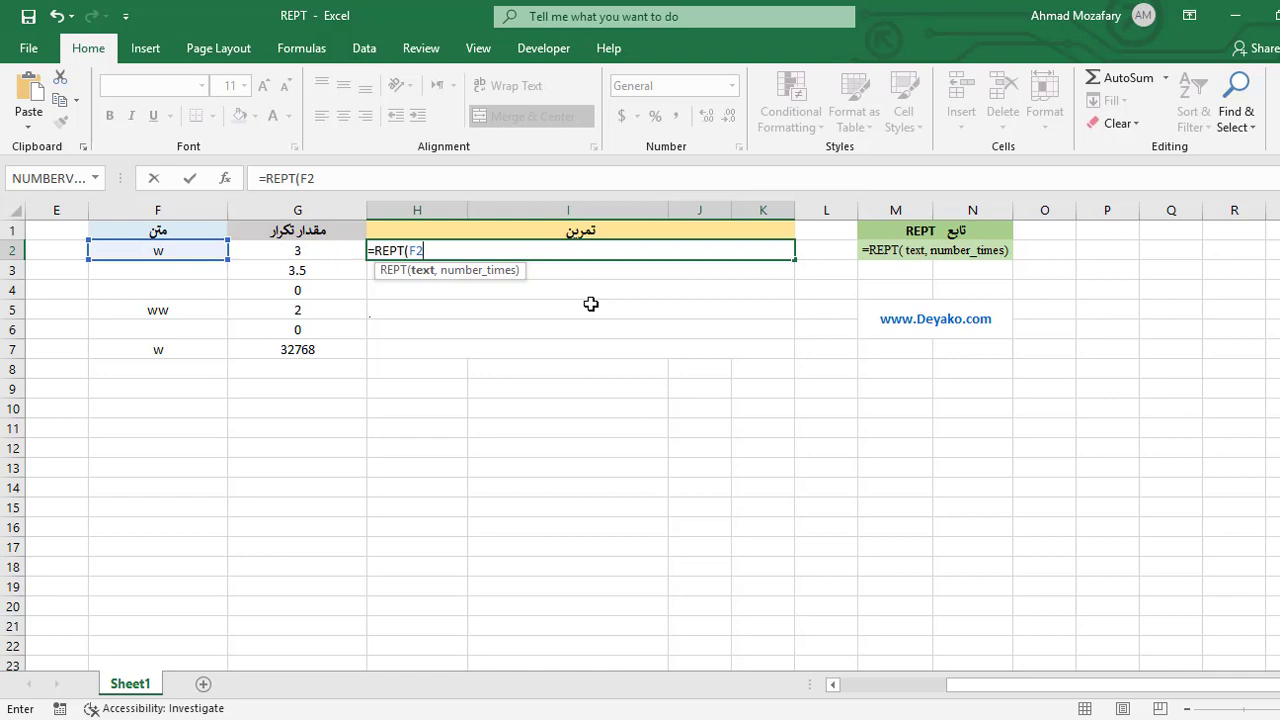
text(,3)
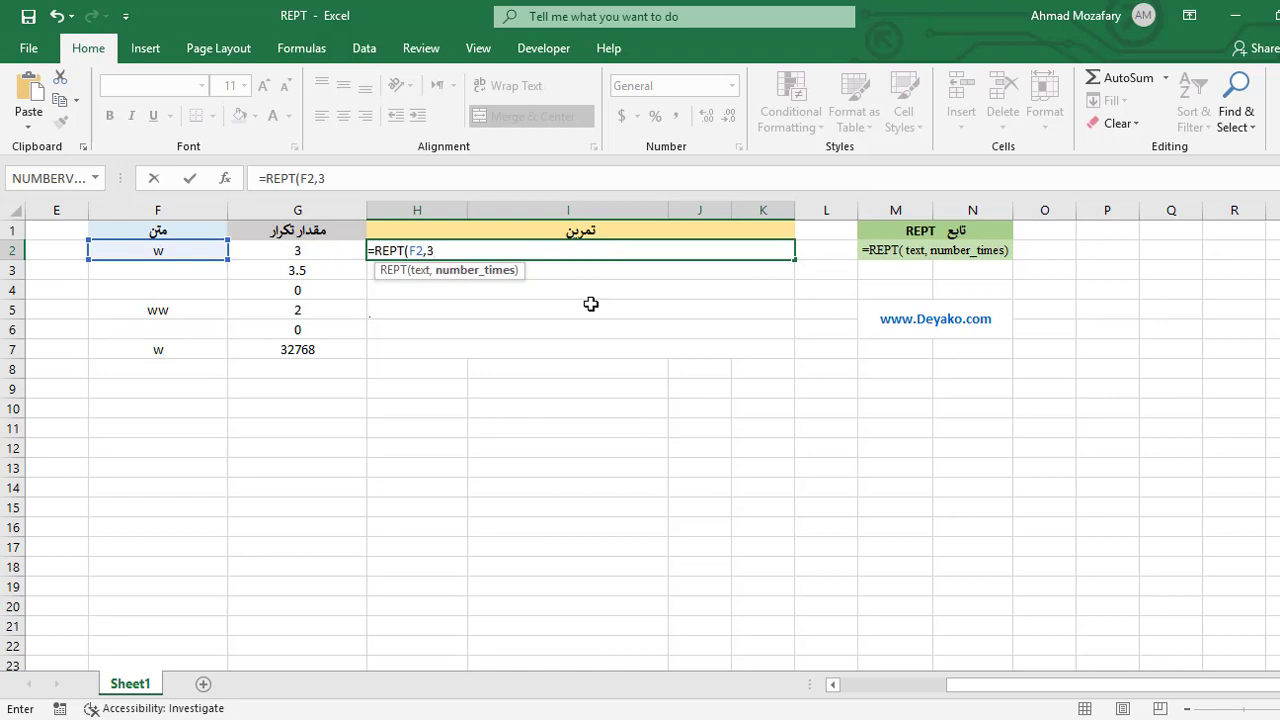
text())
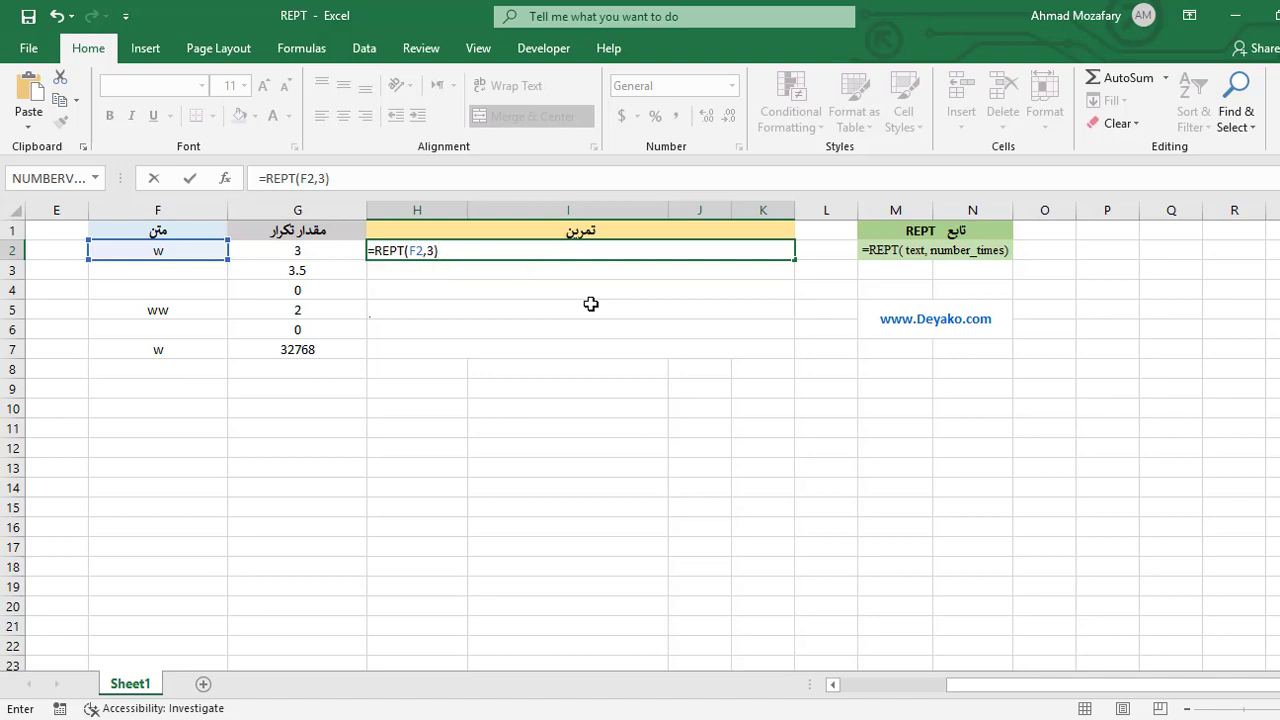
key(Return)
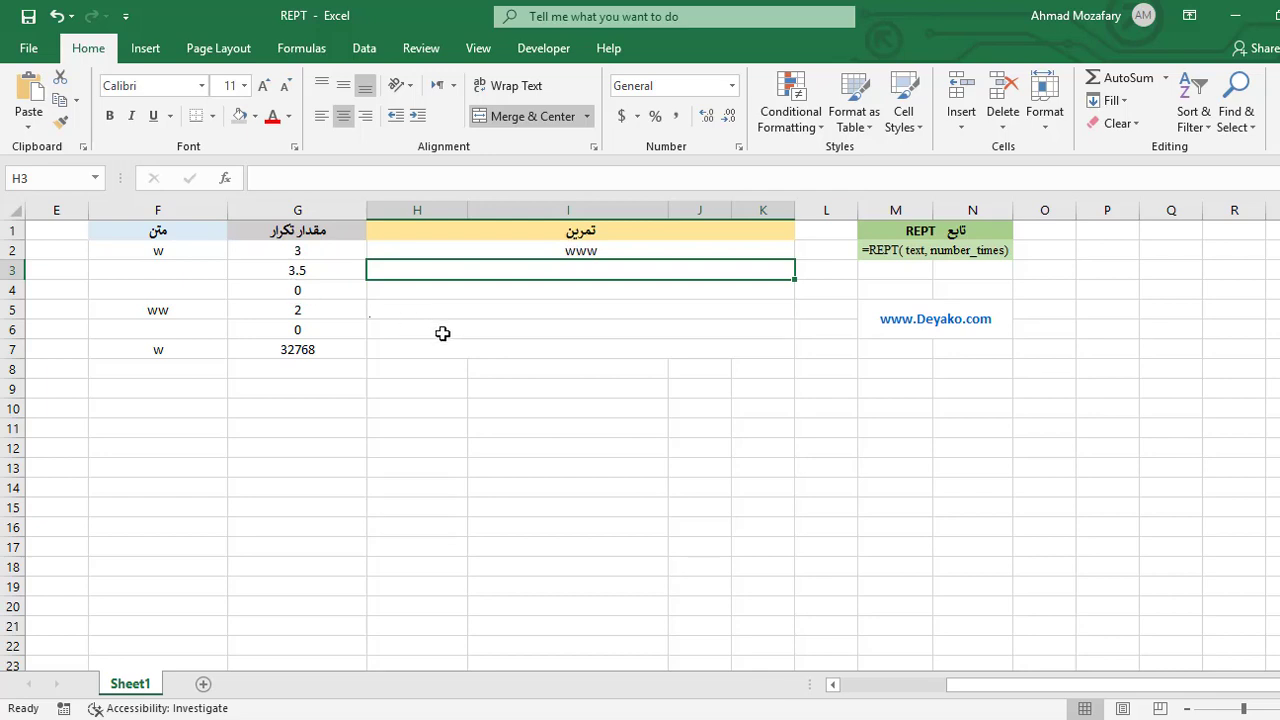
- Enter the formula =REPT(F2,3.5) in cell H3 to try a decimal repeat count
text(=REP)
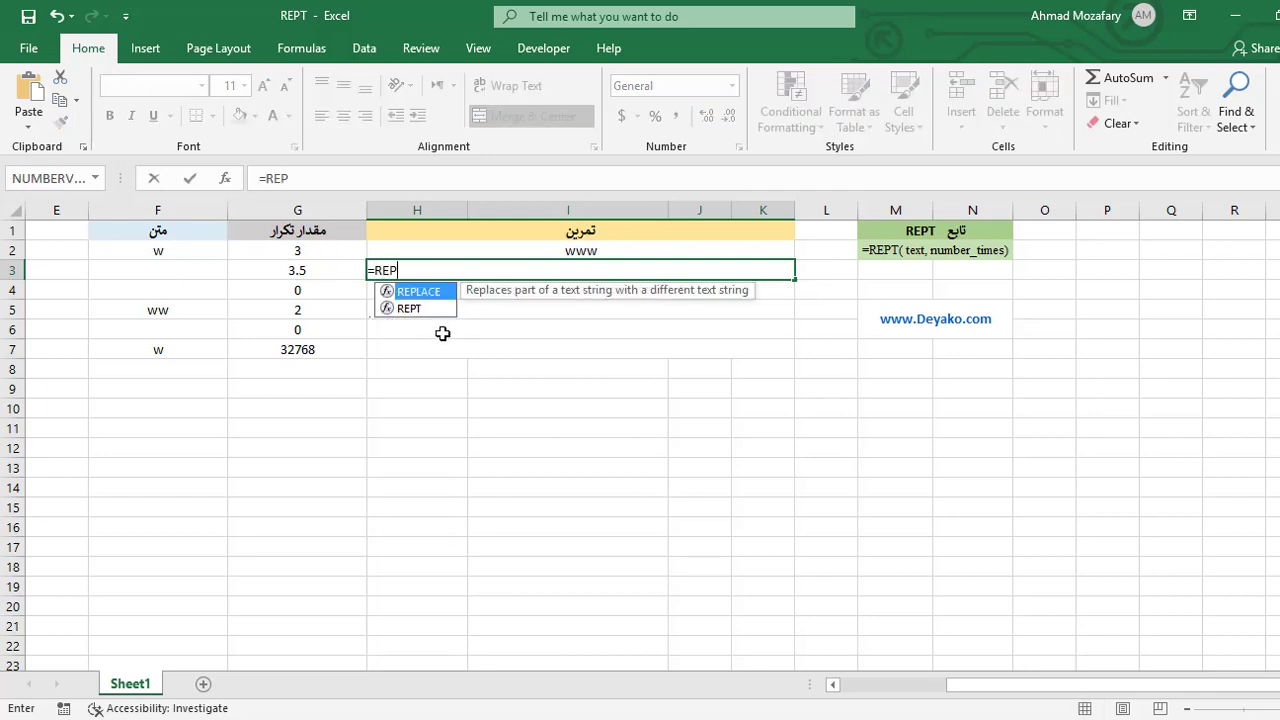
text(T()
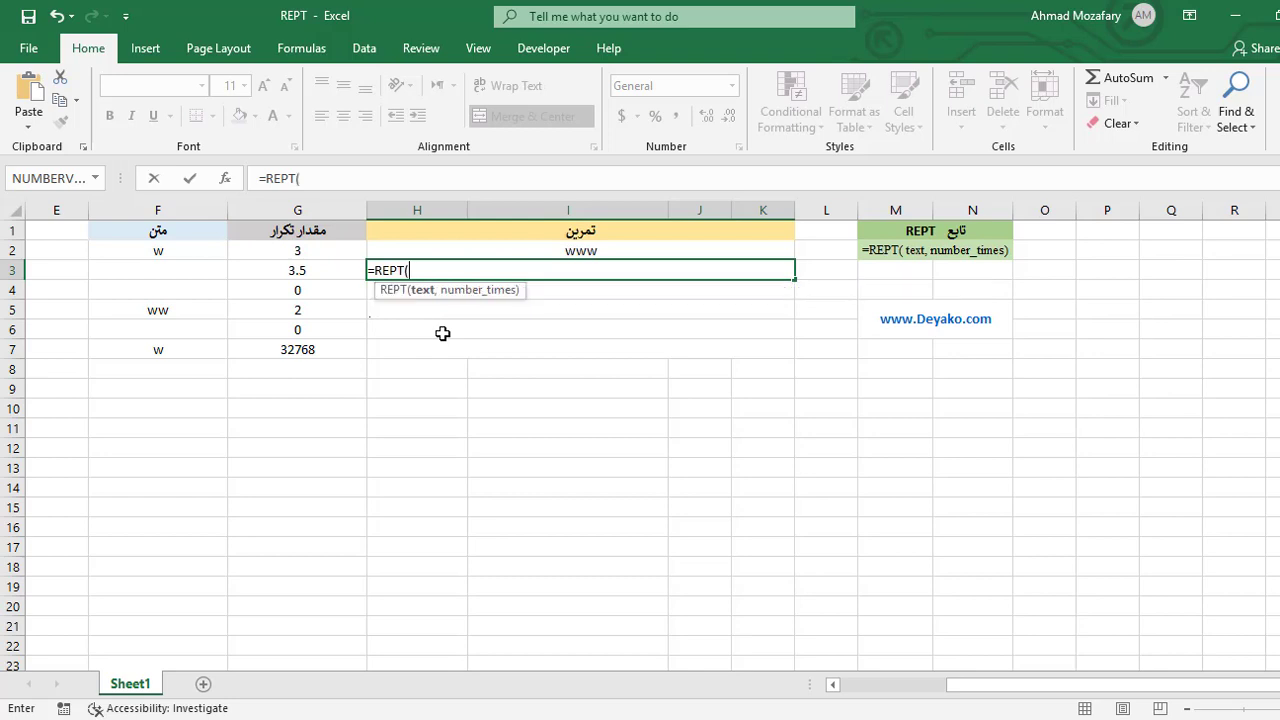
text(F2)
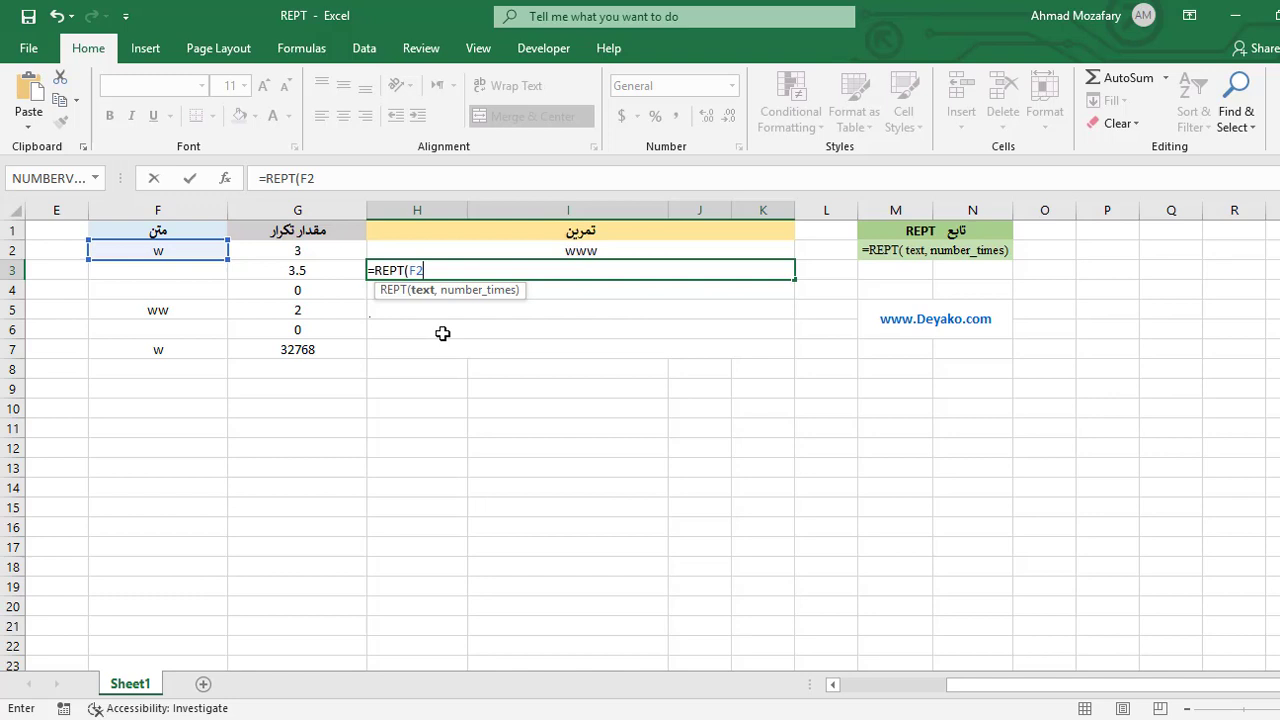
text(,3.5)
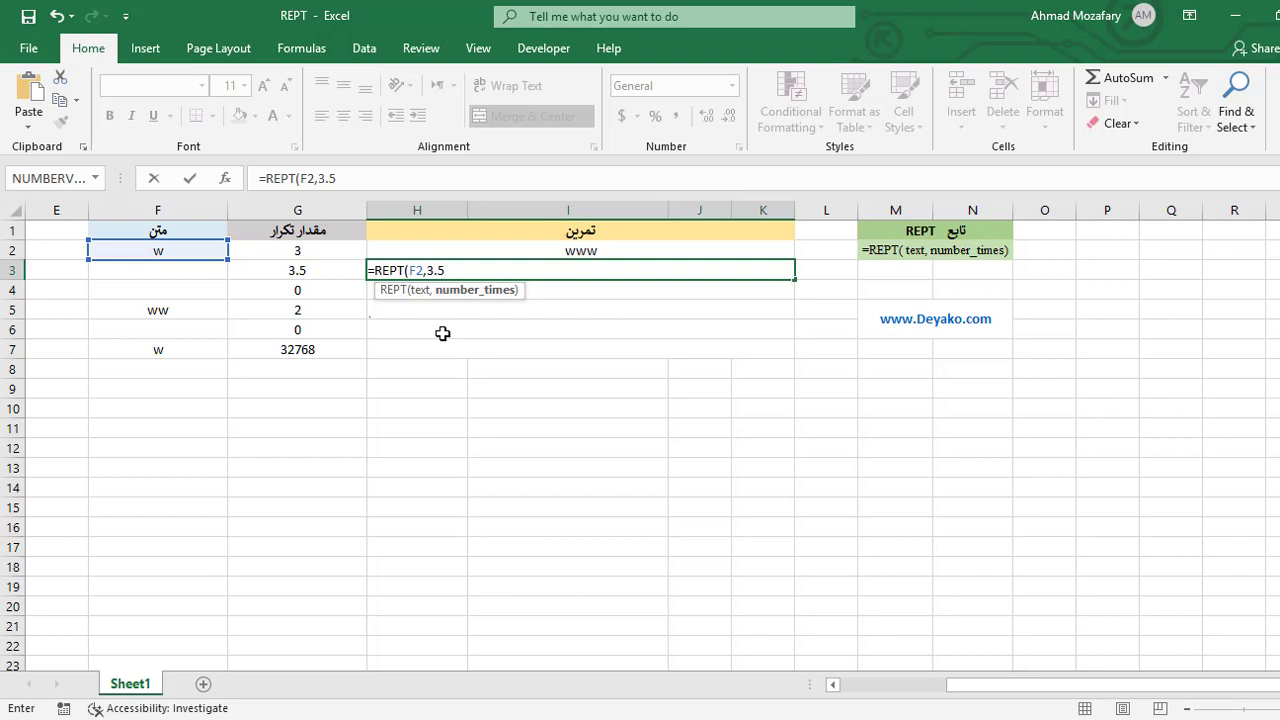
text())
key(Return)
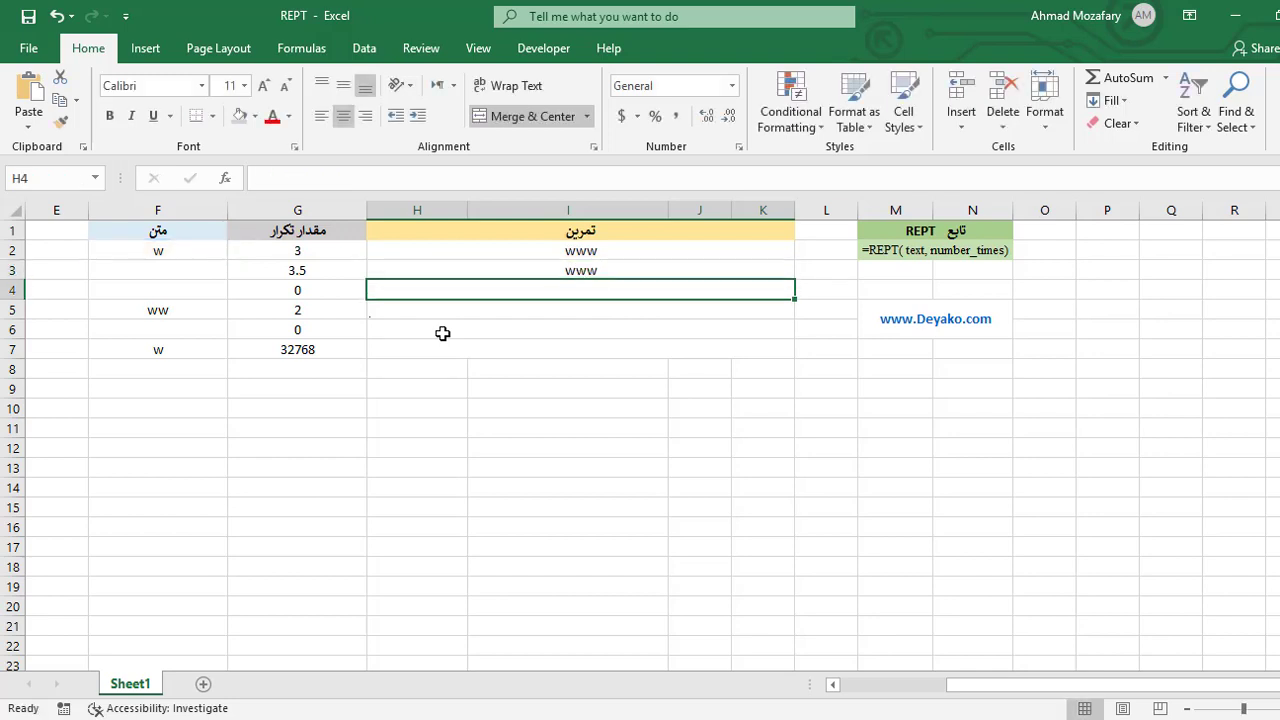
- Change the repeat count in the H3 formula to 3.9, making it =REPT(F2,3.9)
click(632, 272)
click(338, 178)
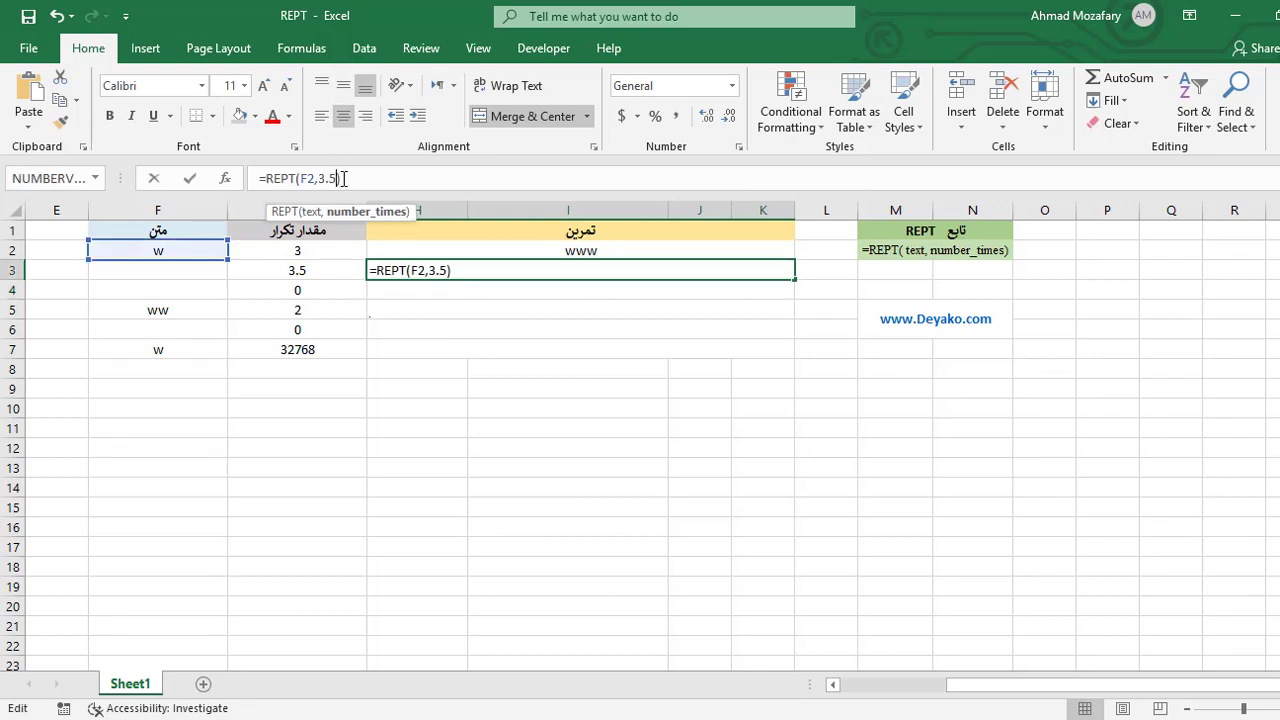
key(BackSpace)
text(9)
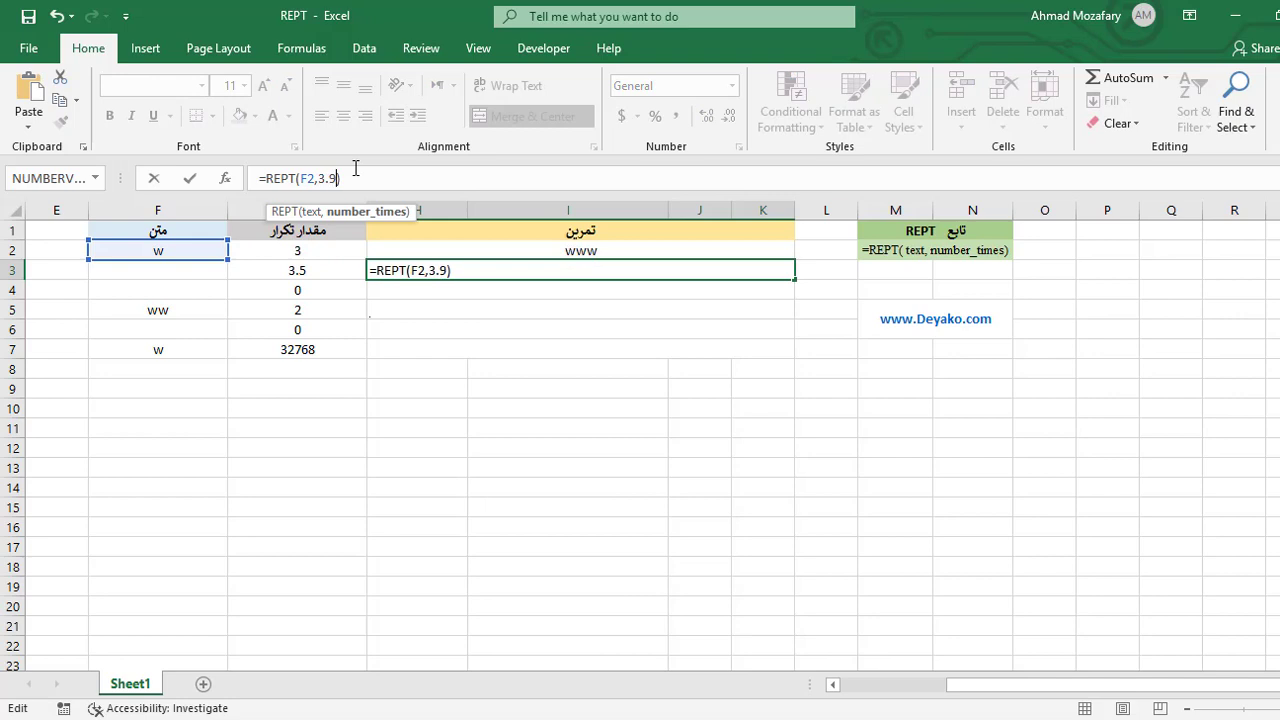
key(Return)
click(688, 274)
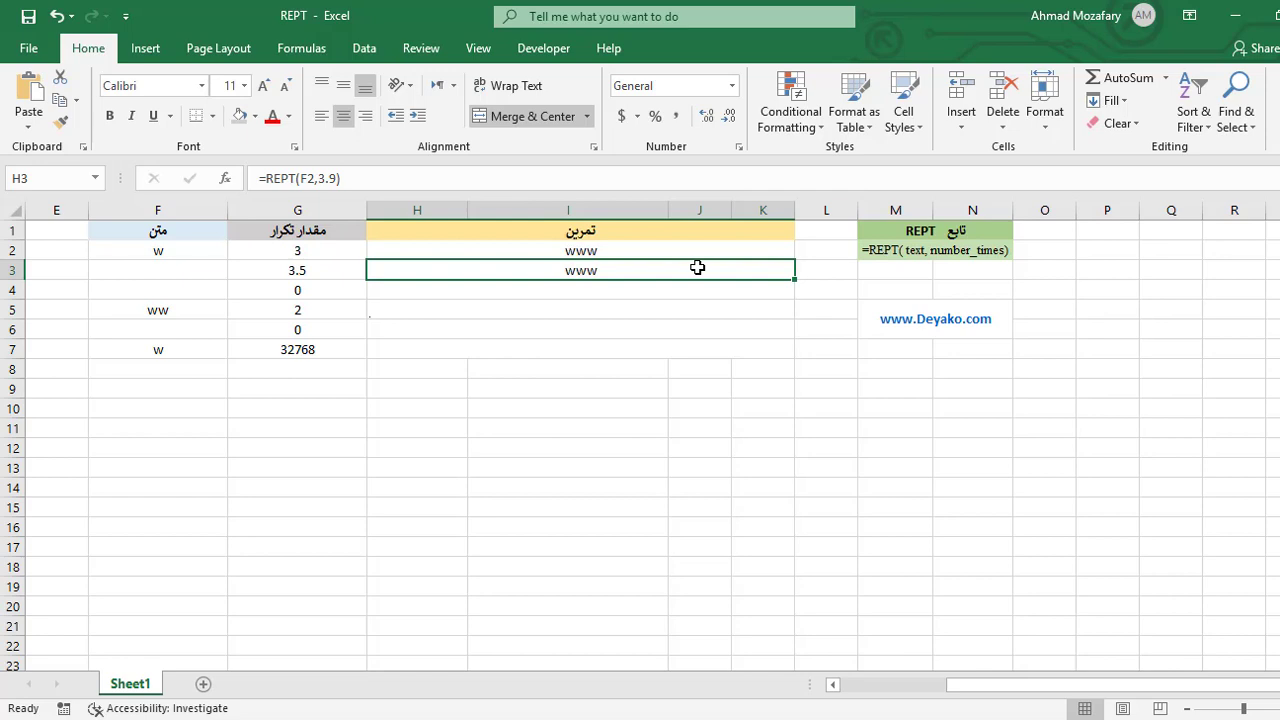
- Enter the formula =REPT(F2,0) in cell H4 to test a repeat count of zero
click(667, 290)
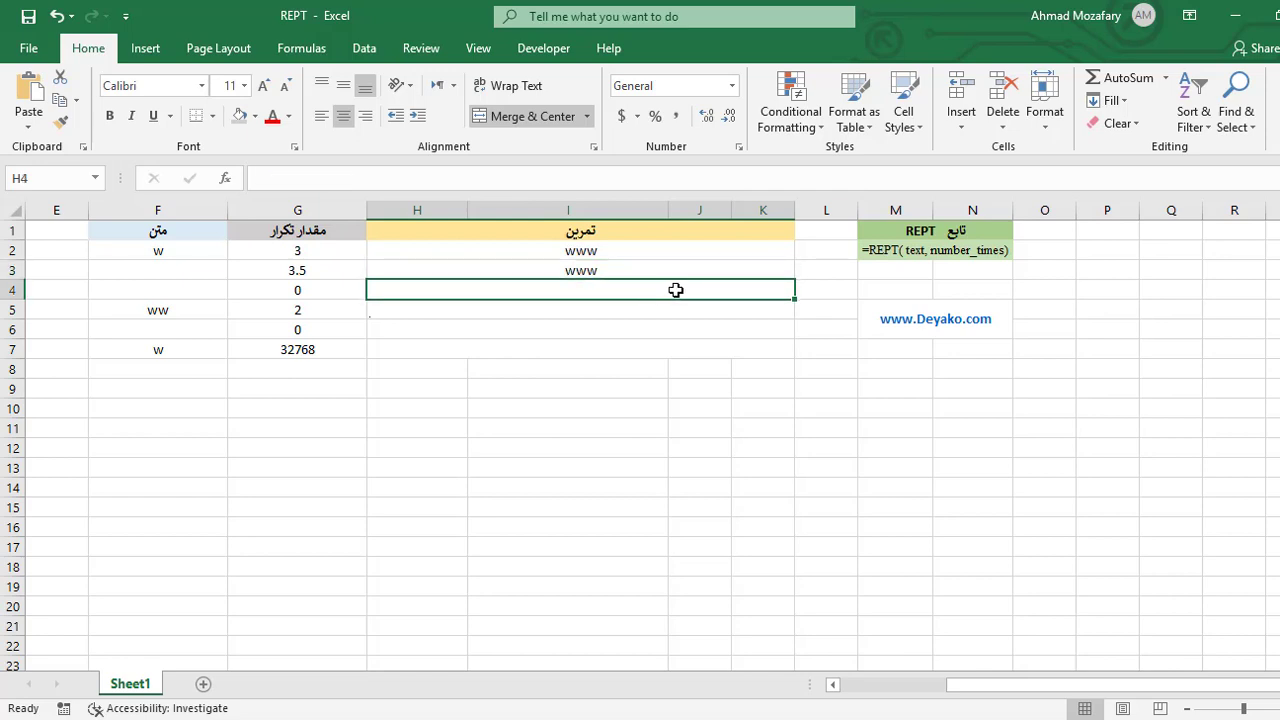
text(=REPRT)
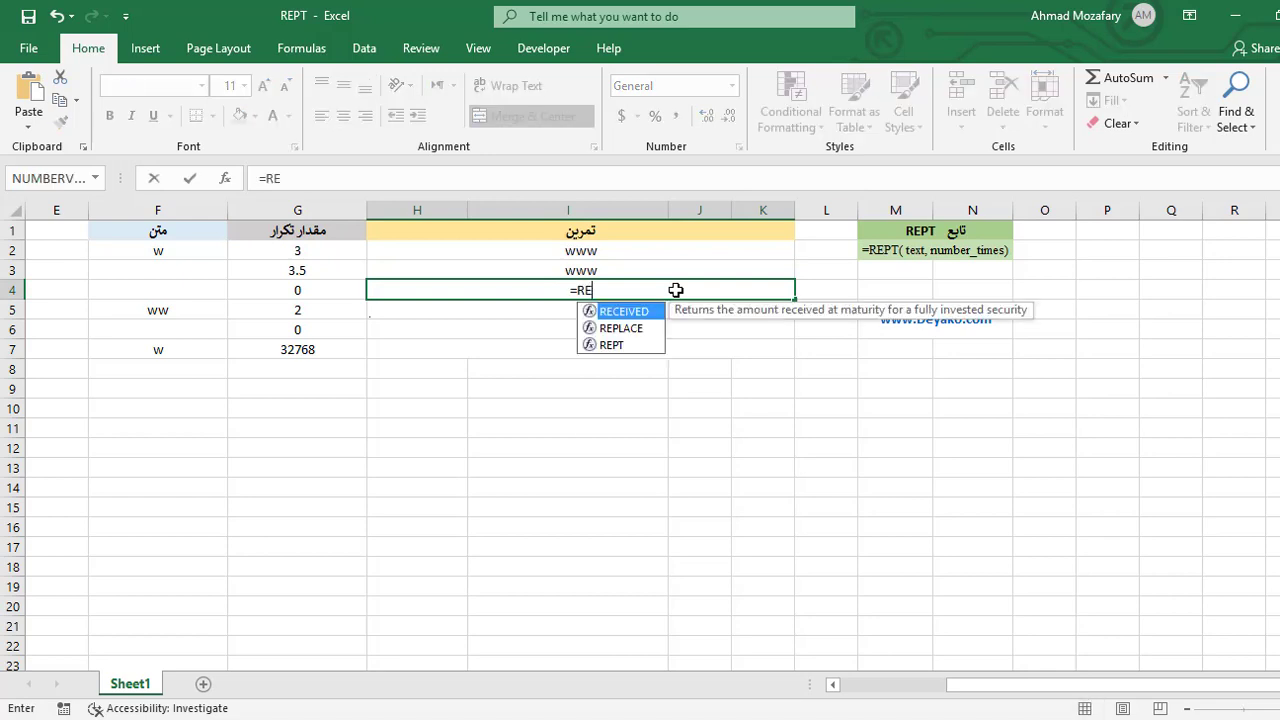
key(BackSpace)
key(BackSpace)
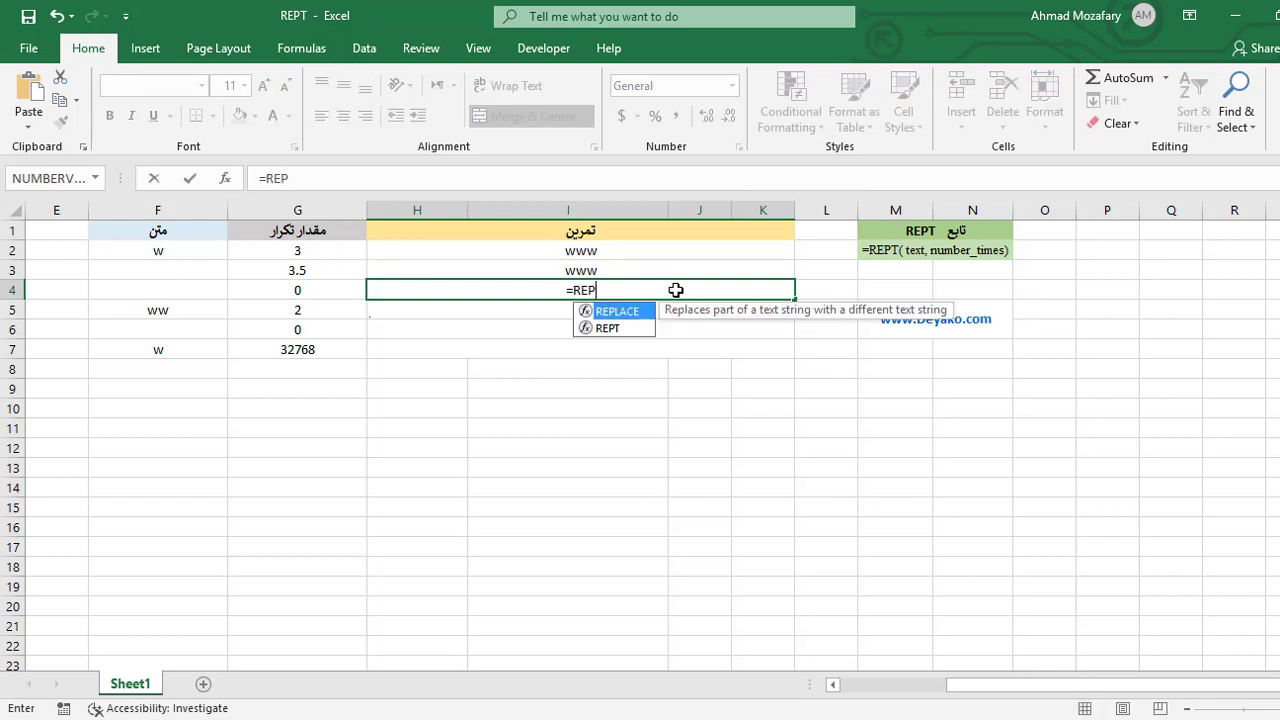
text(T()
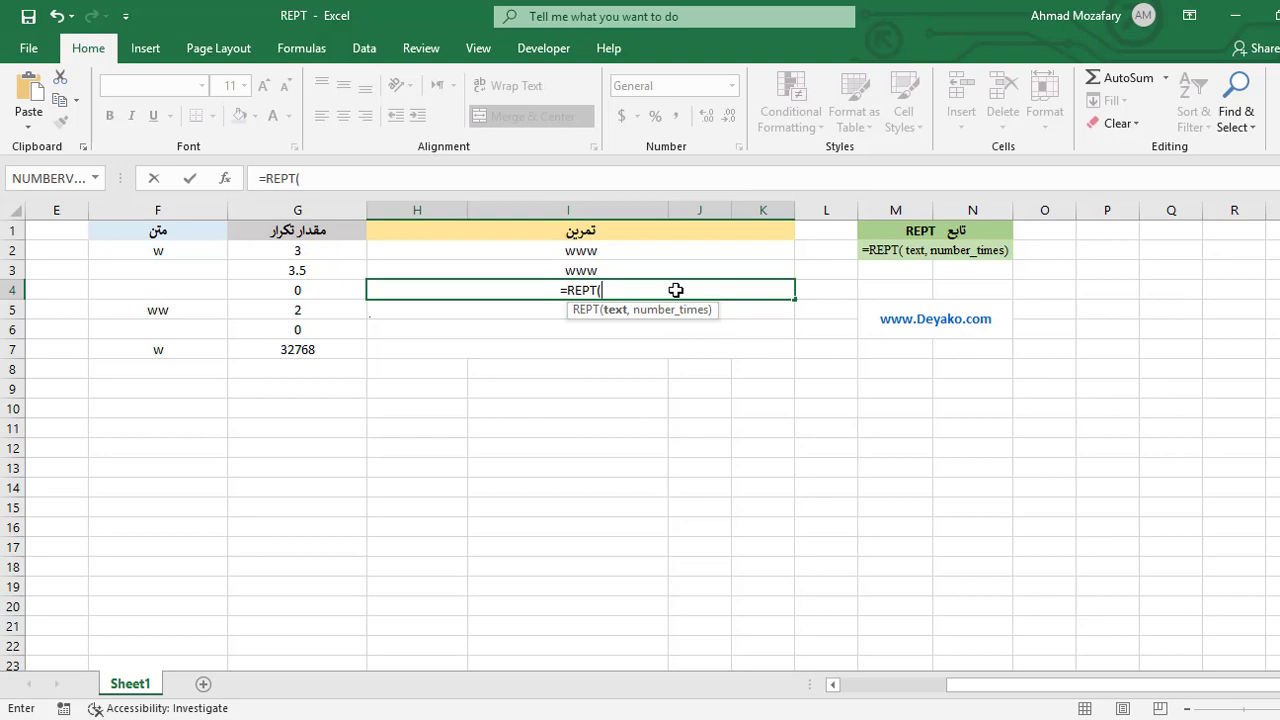
text(F2)
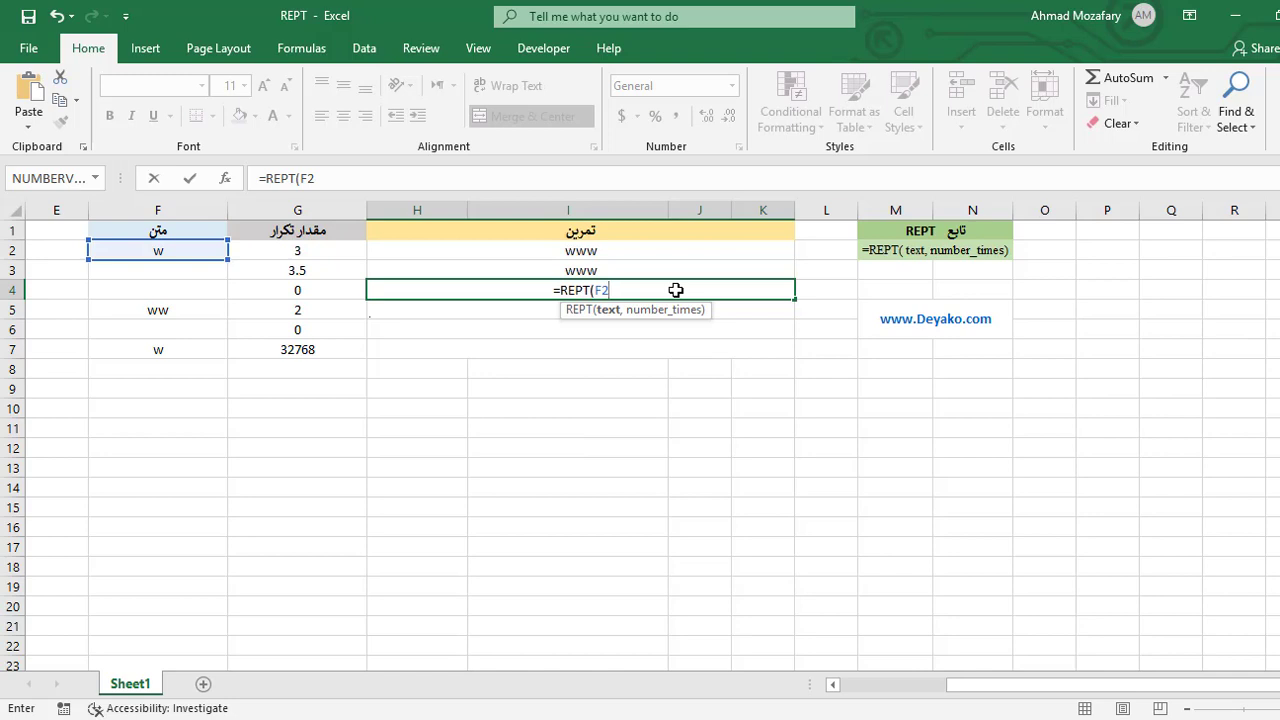
text(,0)
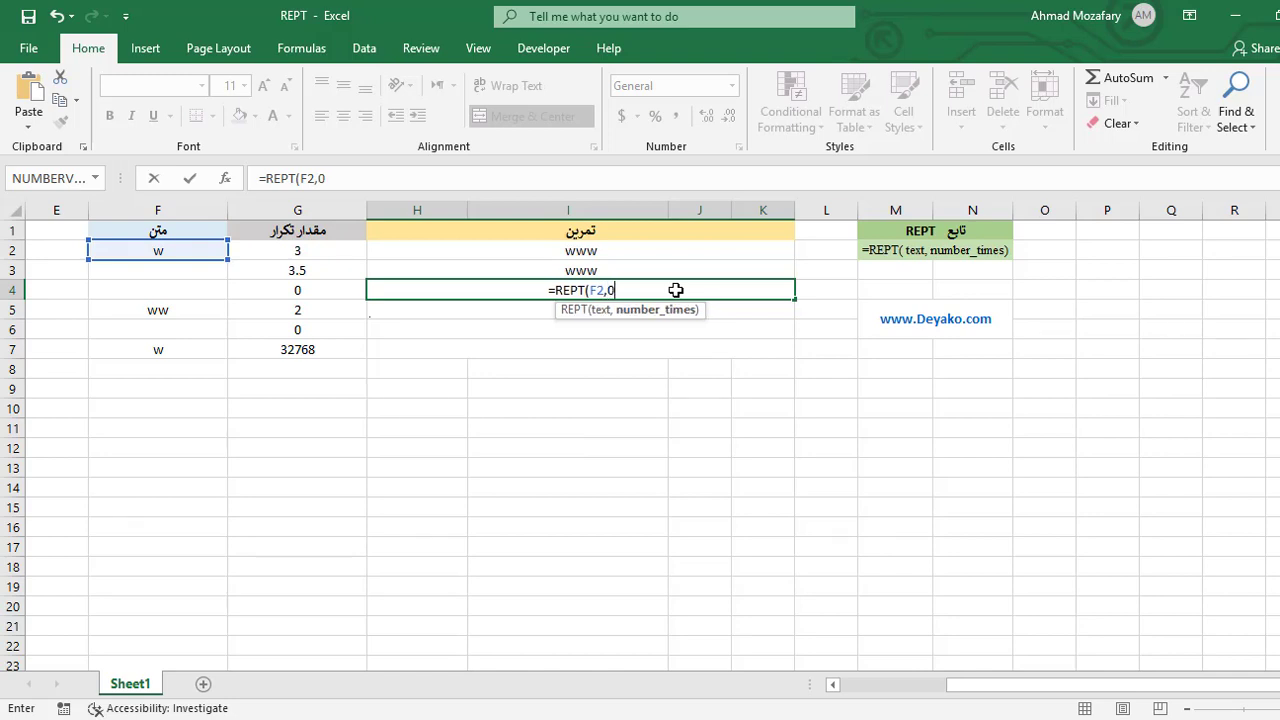
text())
key(Return)
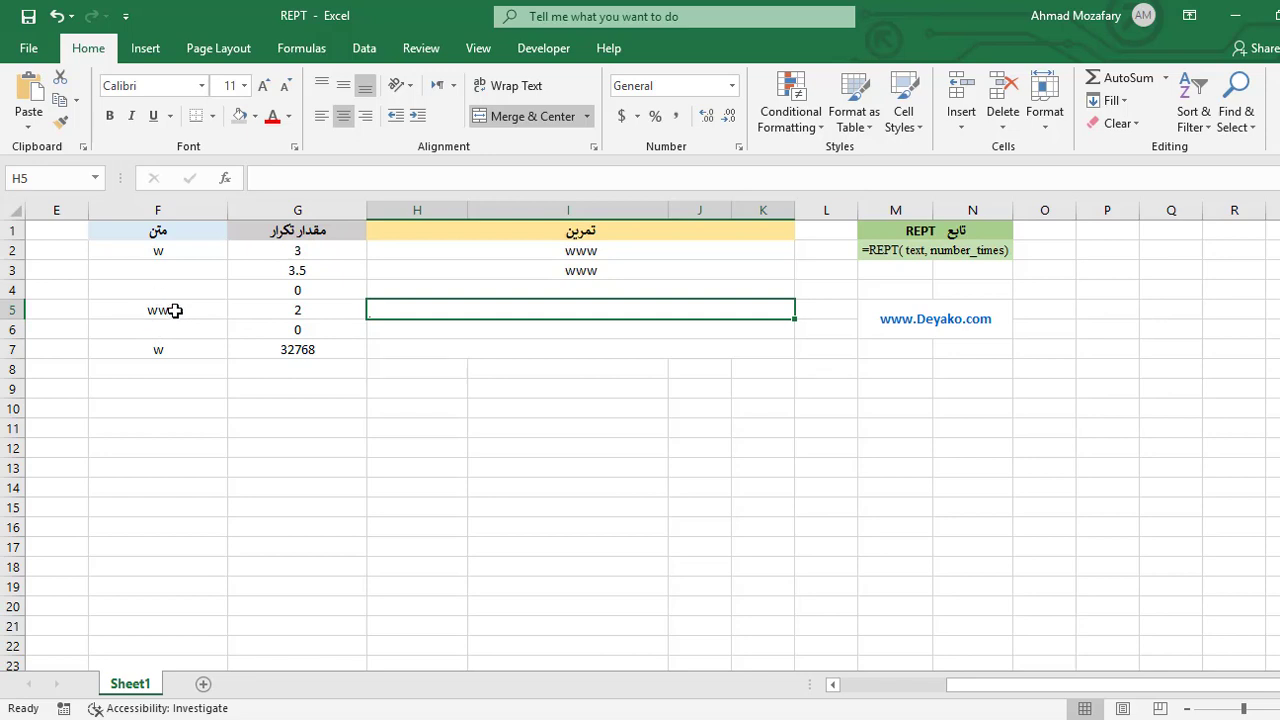
- Enter the formula =REPT(F5,2) in cell H5 to repeat the two-letter text twice
click(174, 311)
click(428, 309)
text(=REP)
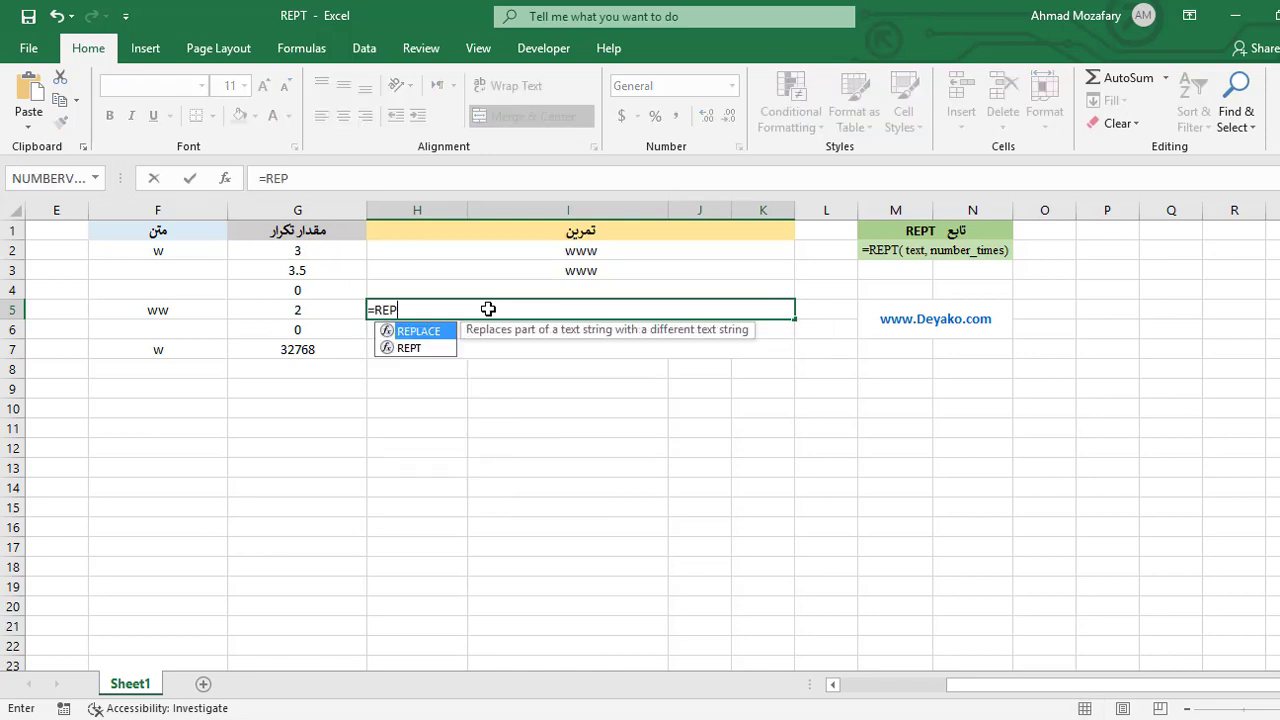
text(T()
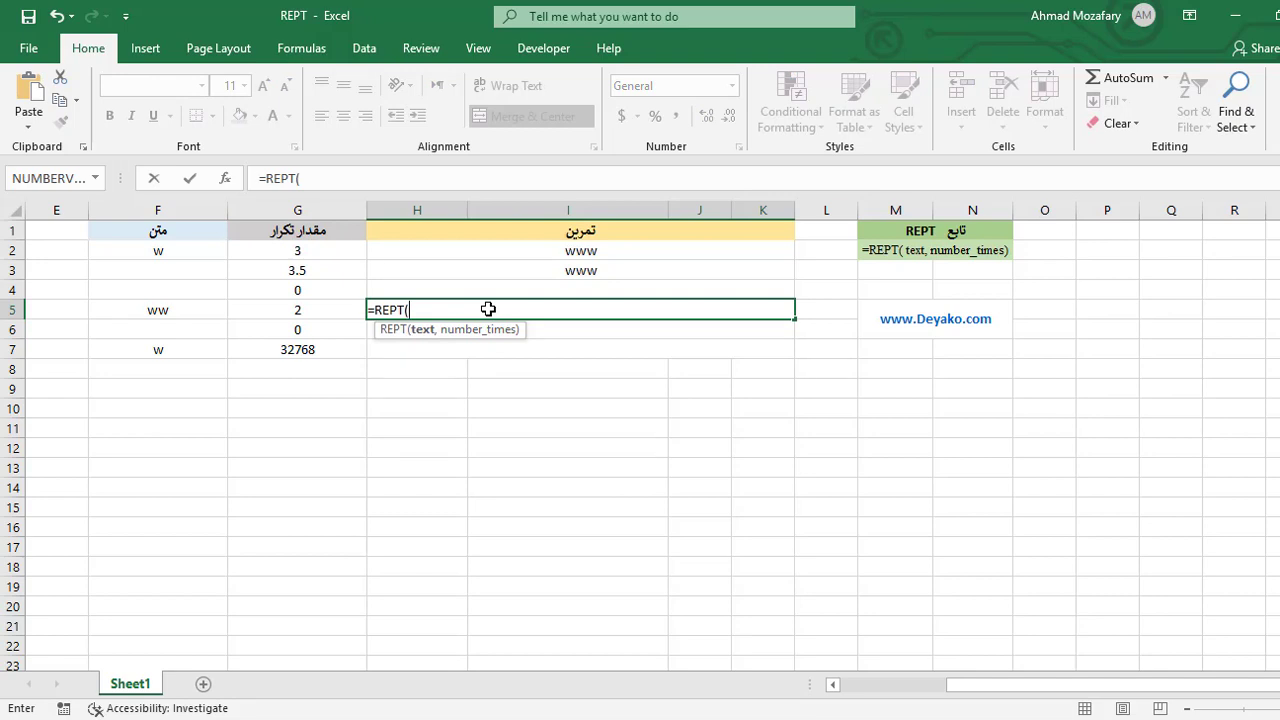
text(F5)
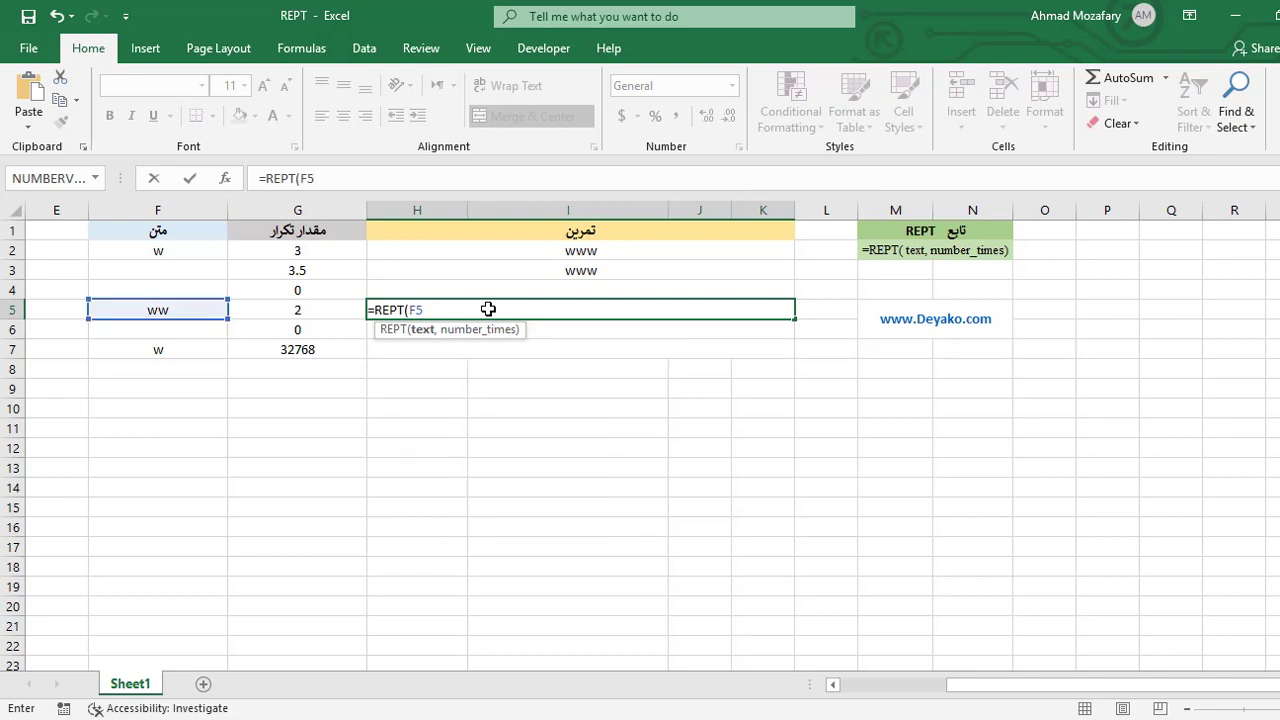
text(,2))
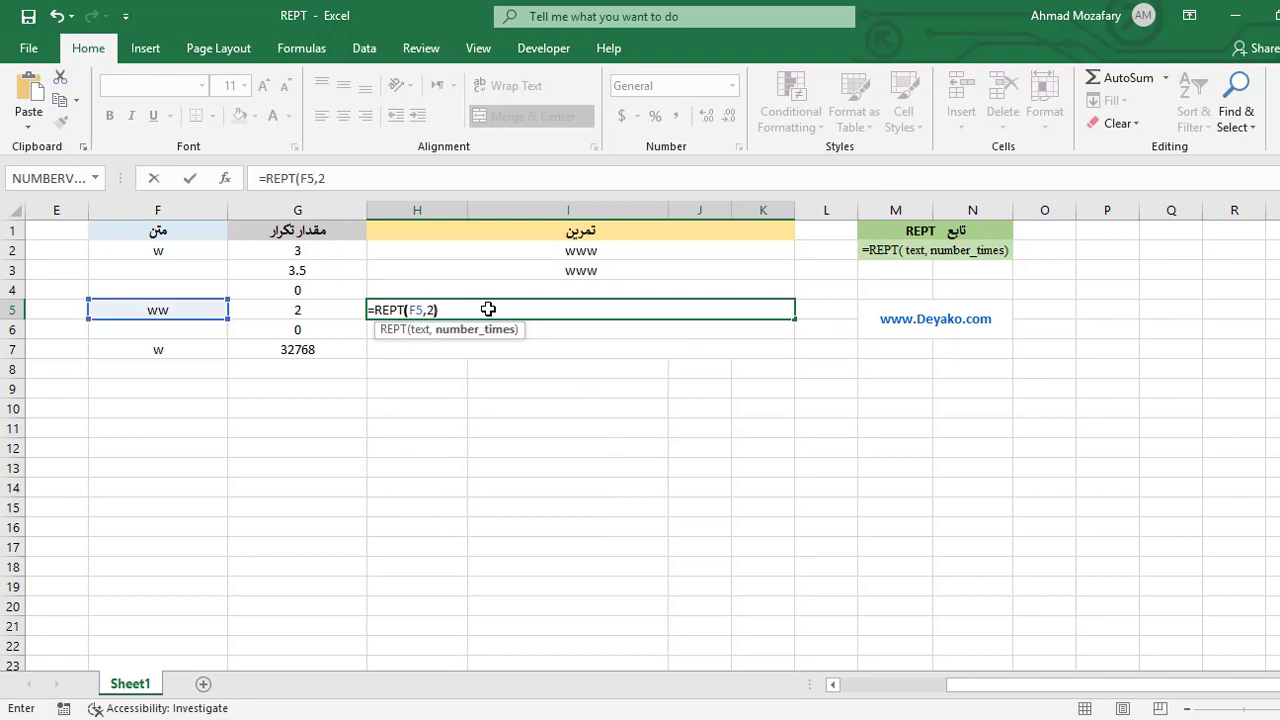
key(Return)
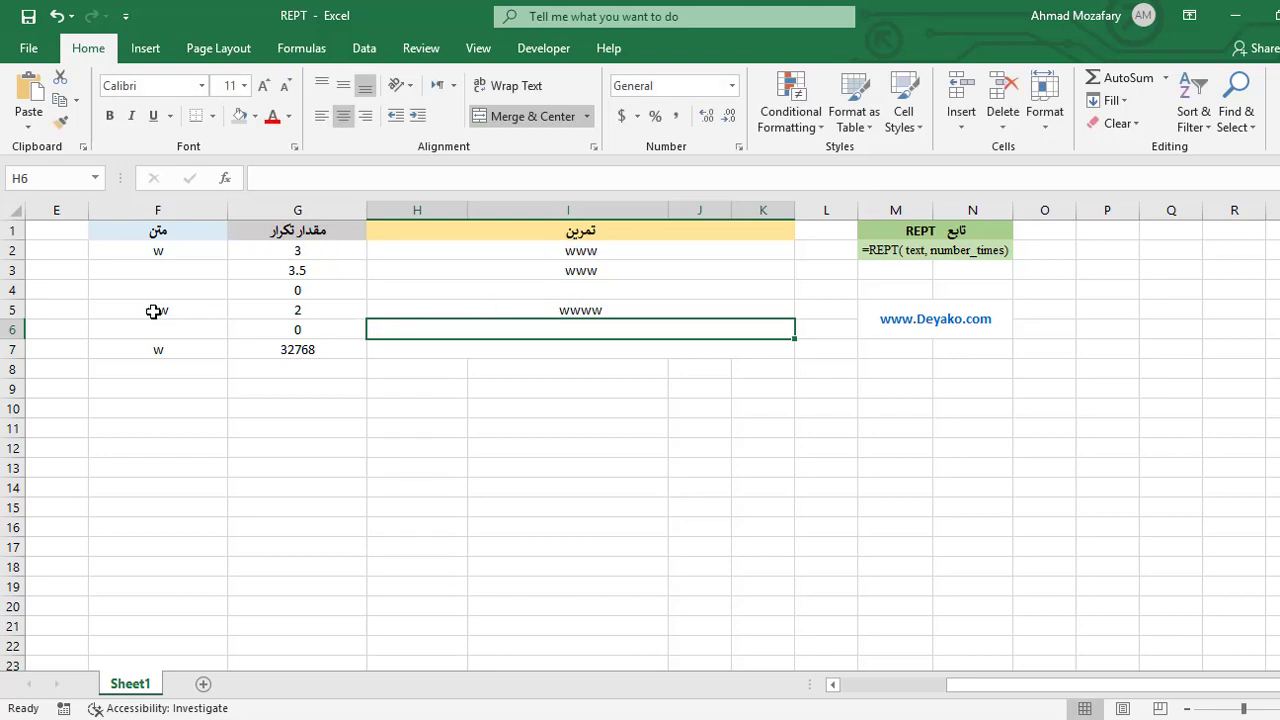
- Set the repeat count in cell G6 to -2
click(330, 329)
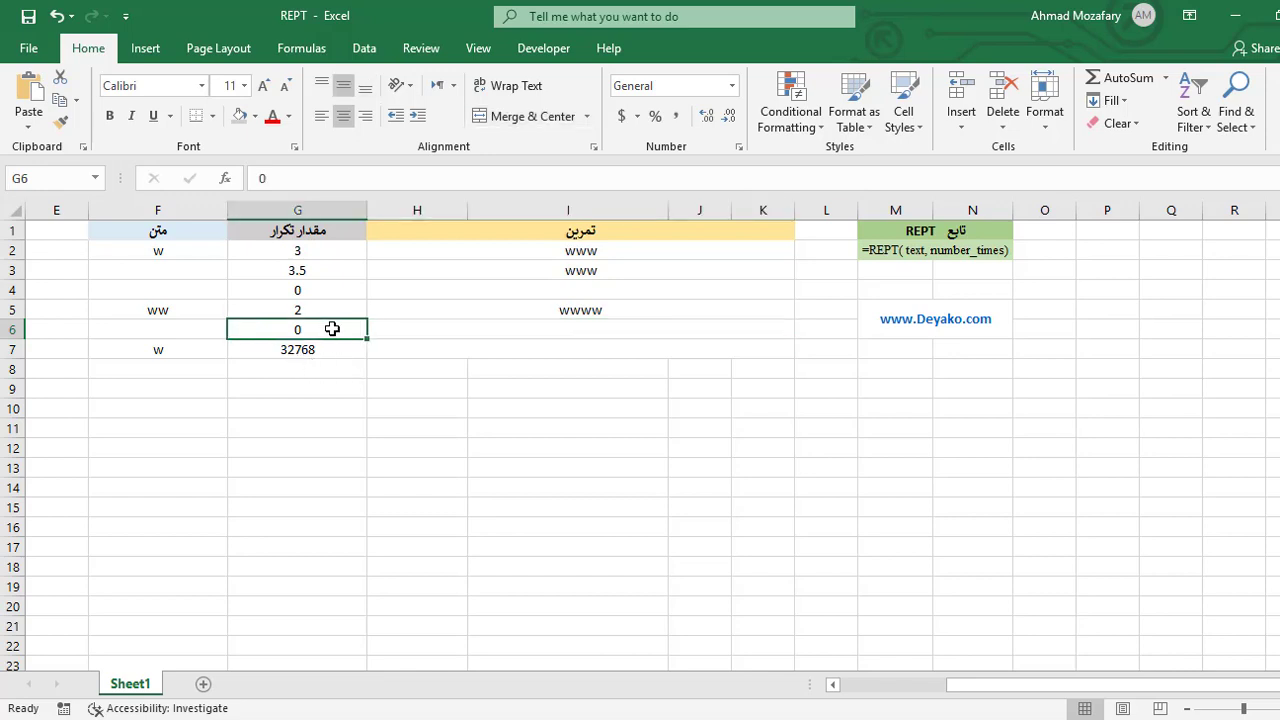
text(-2)
key(Return)
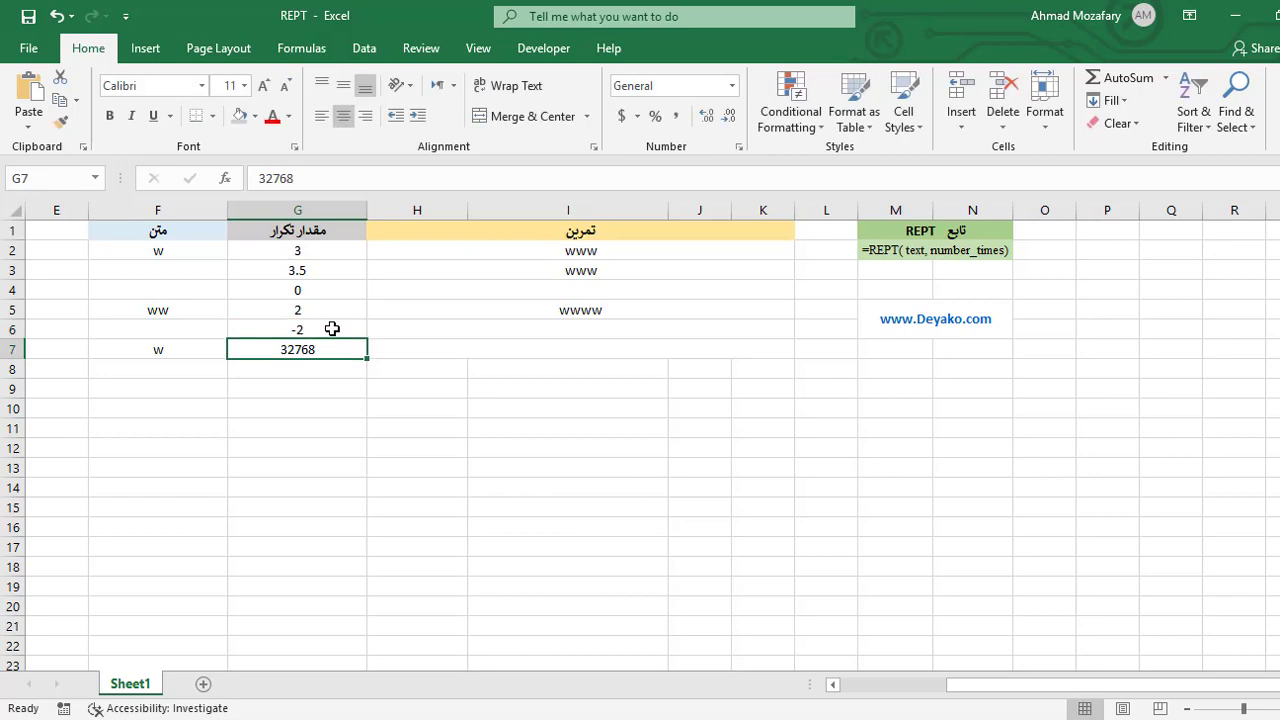
- Enter the formula =REPT(F5,-2) in cell H6 to test a negative repeat count
click(380, 327)
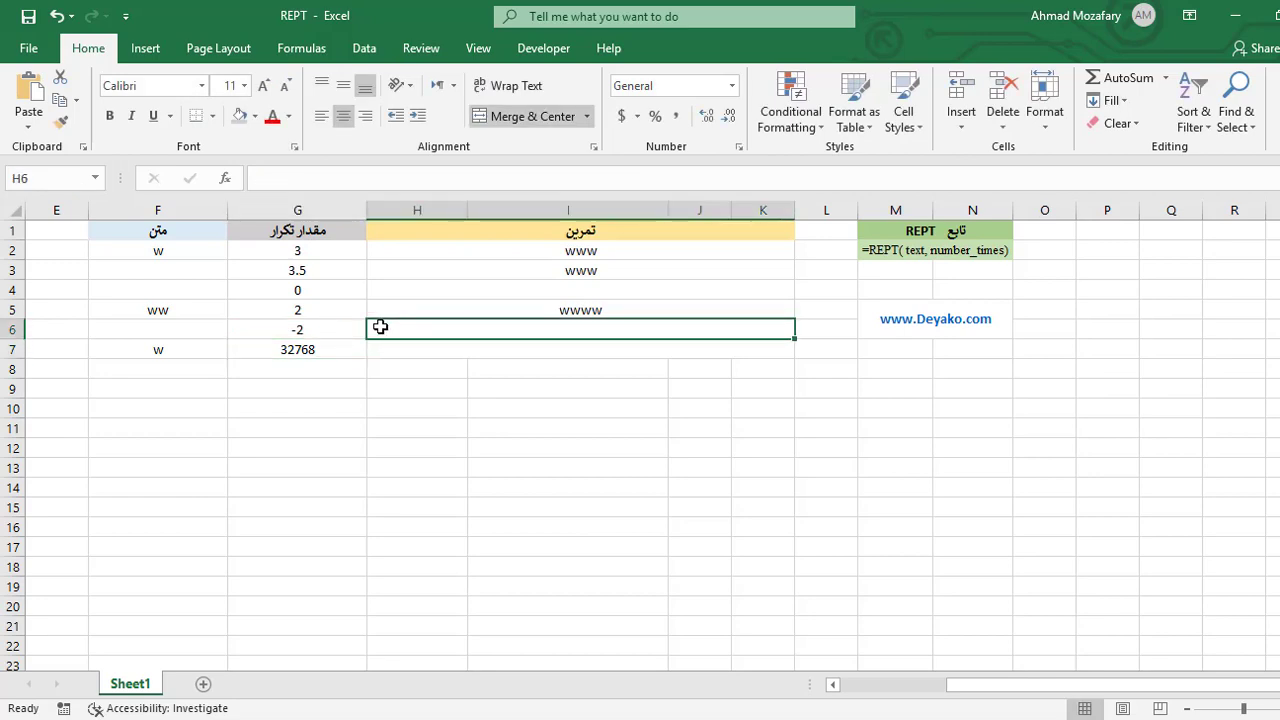
text(=)
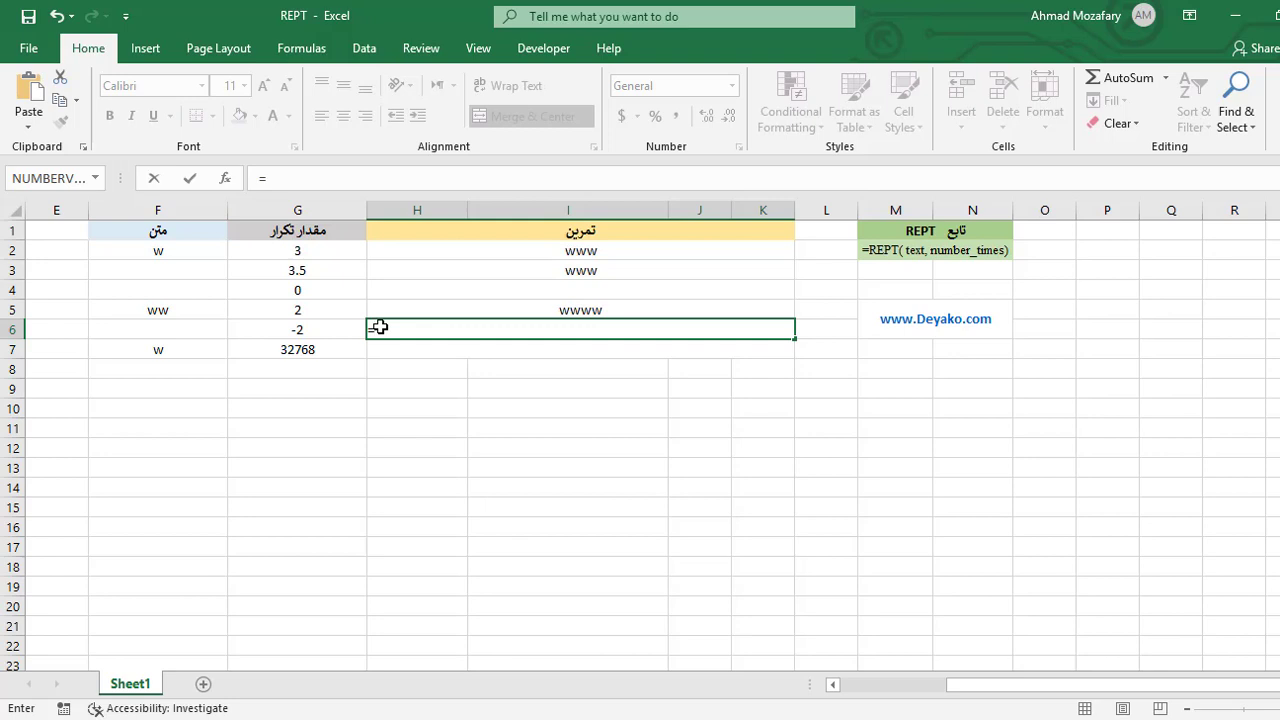
text(REPT()
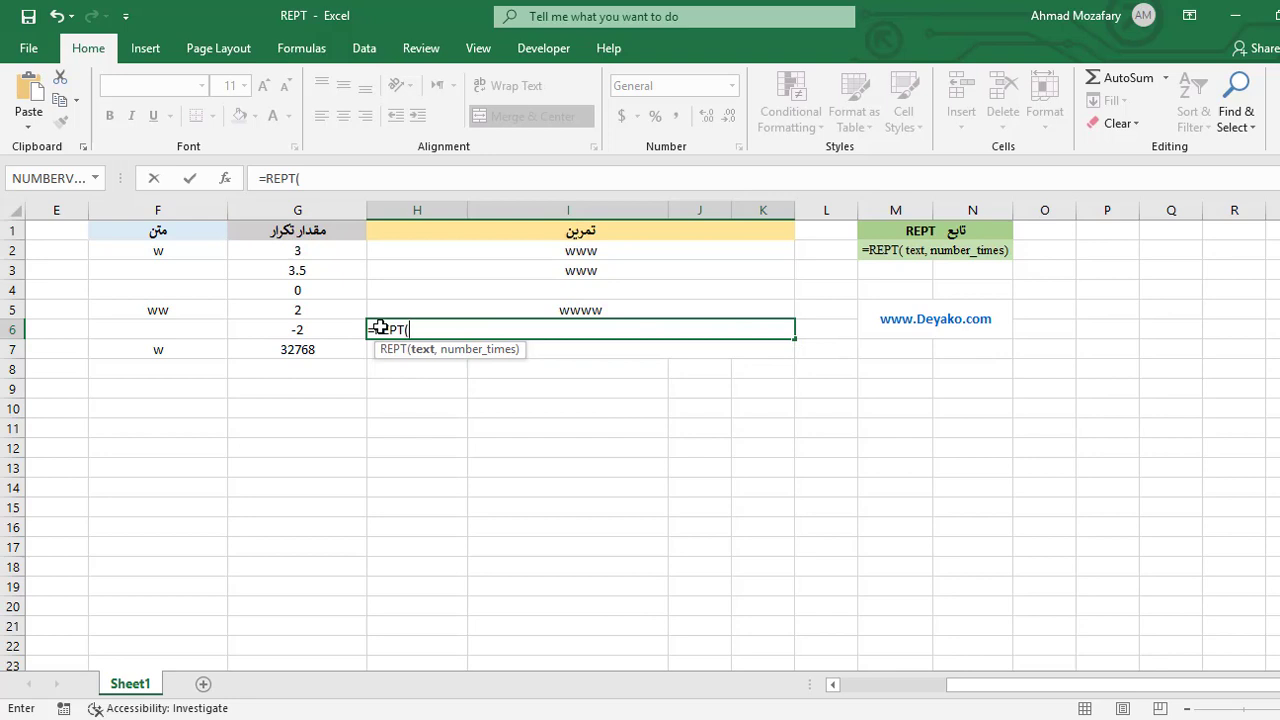
text(F5)
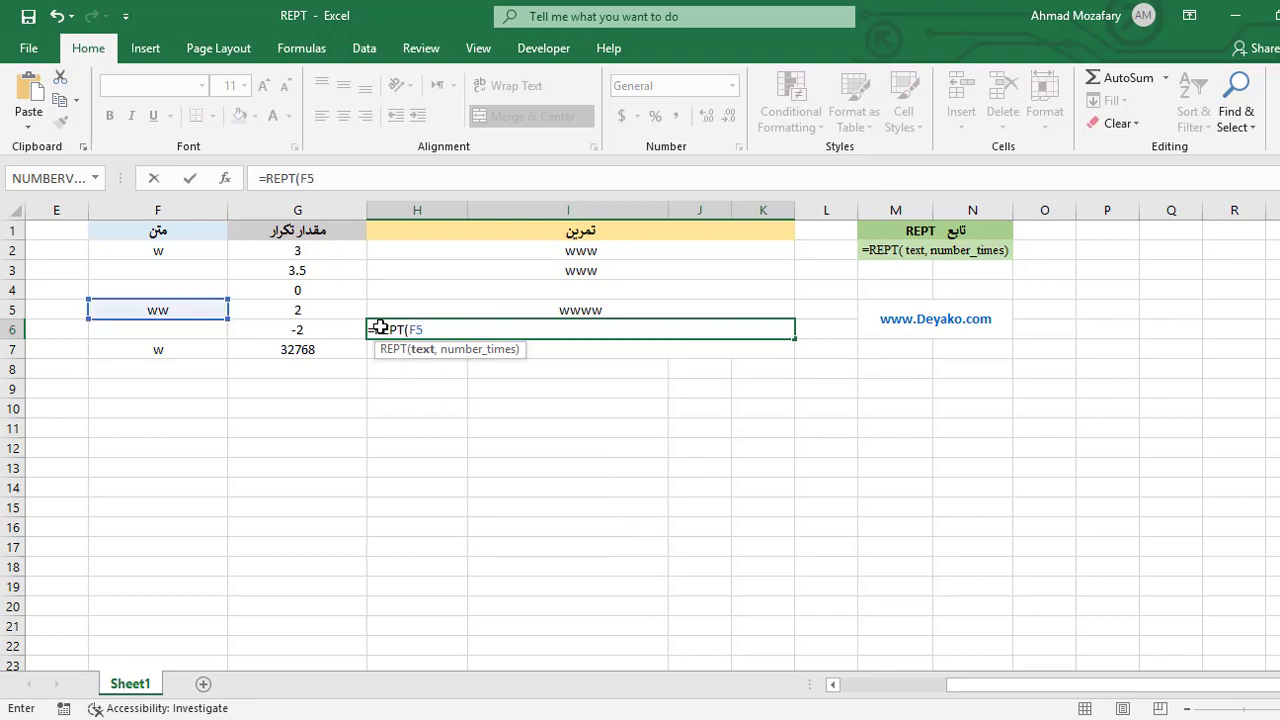
text(,-2)
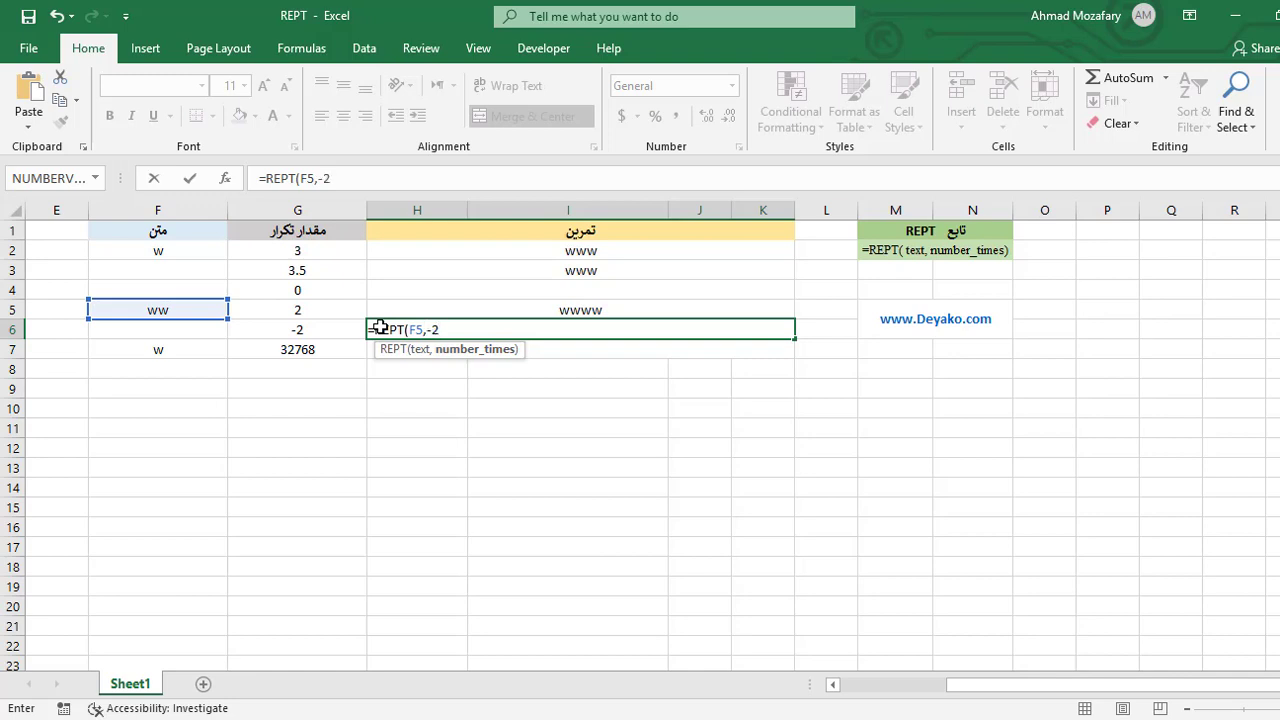
text())
key(Return)
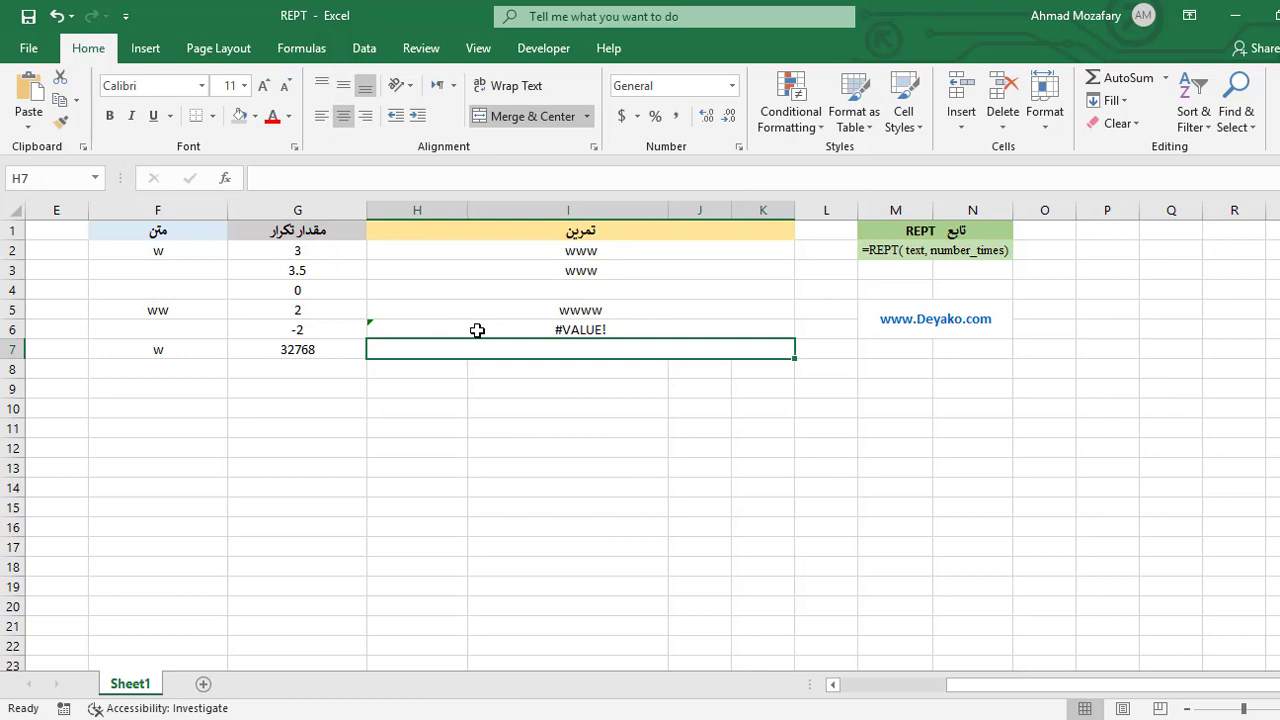
- Enter the formula =REPT(F7,32767) in cell H7 to repeat the text in F7 32767 times
key(Left)
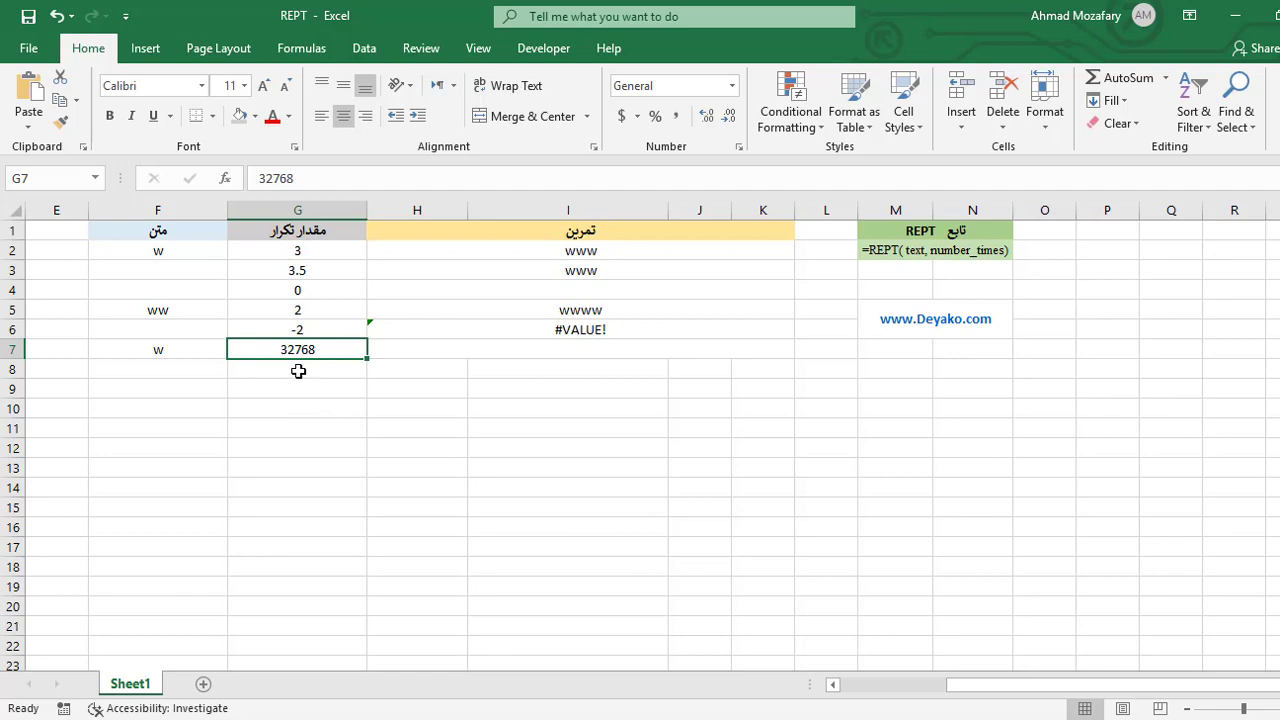
click(459, 346)
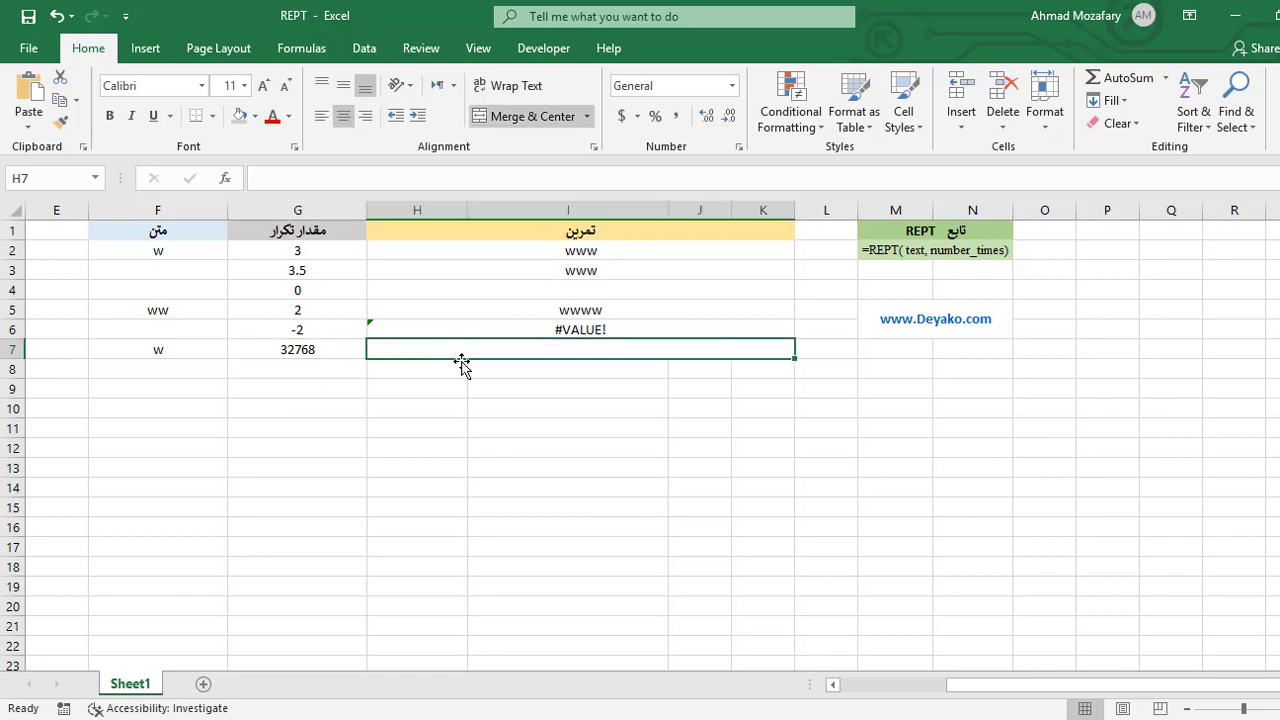
text(=REPT)
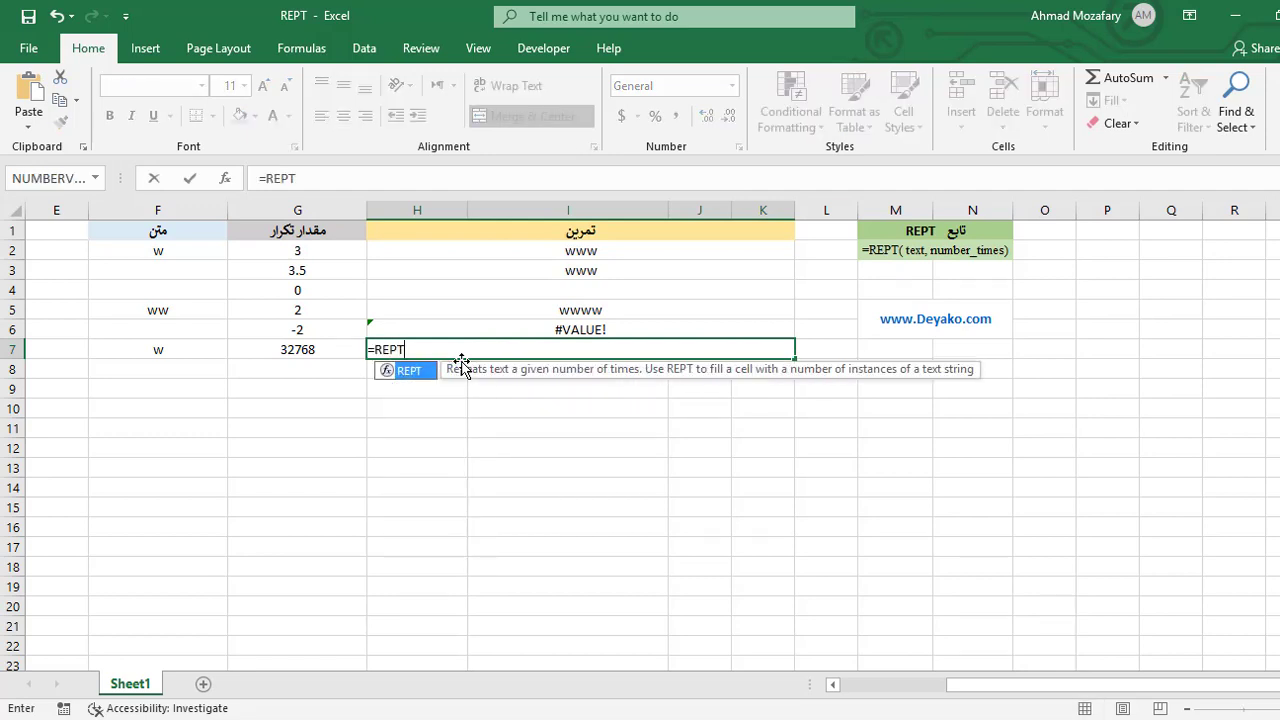
text(()
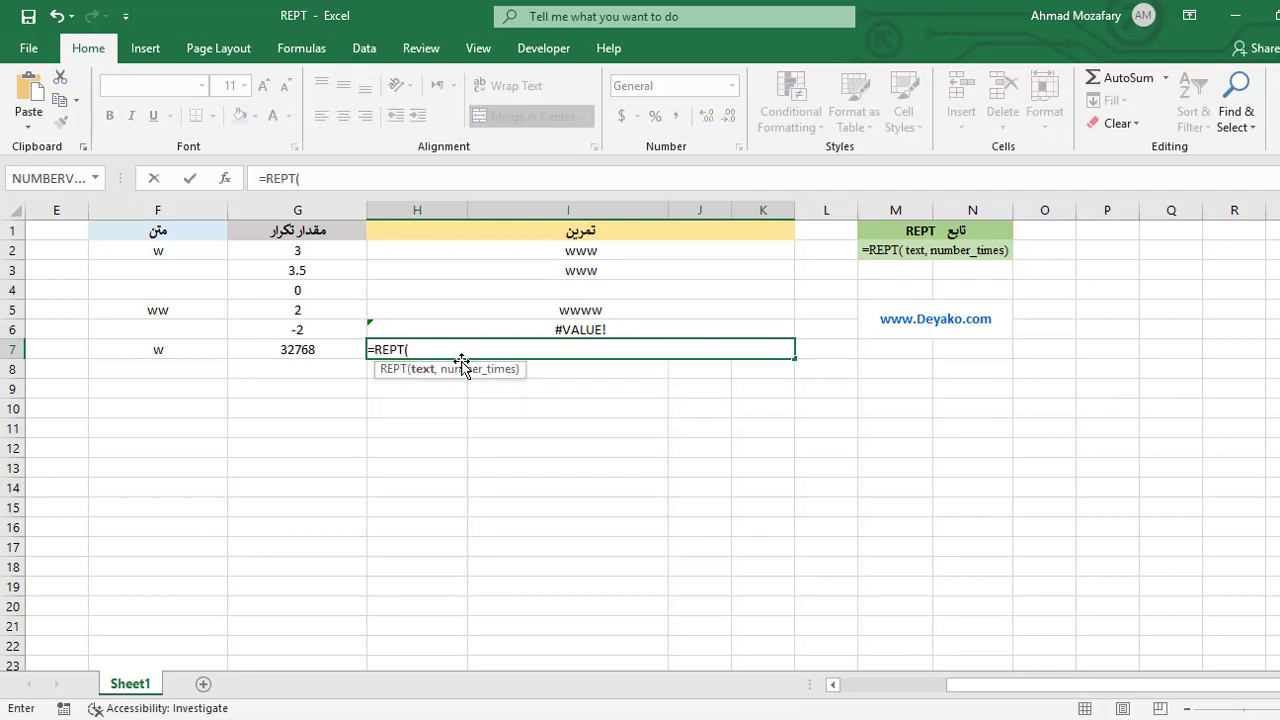
text(F7)
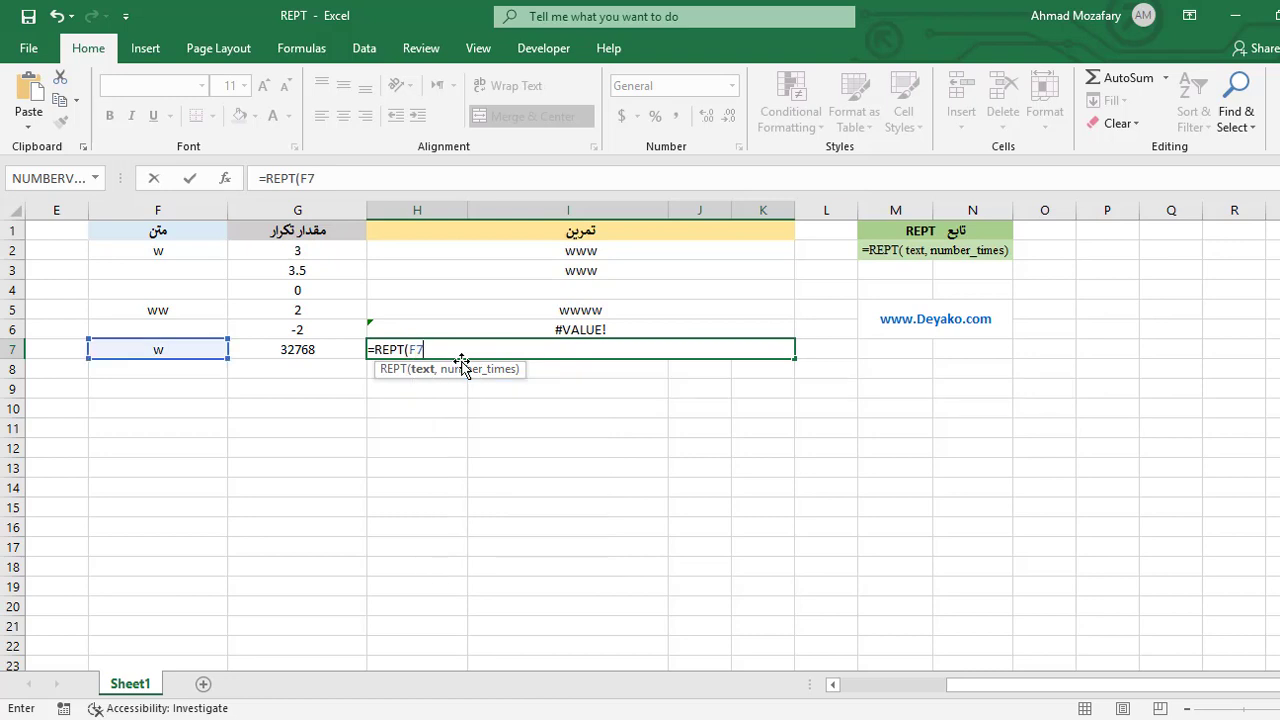
text(,)
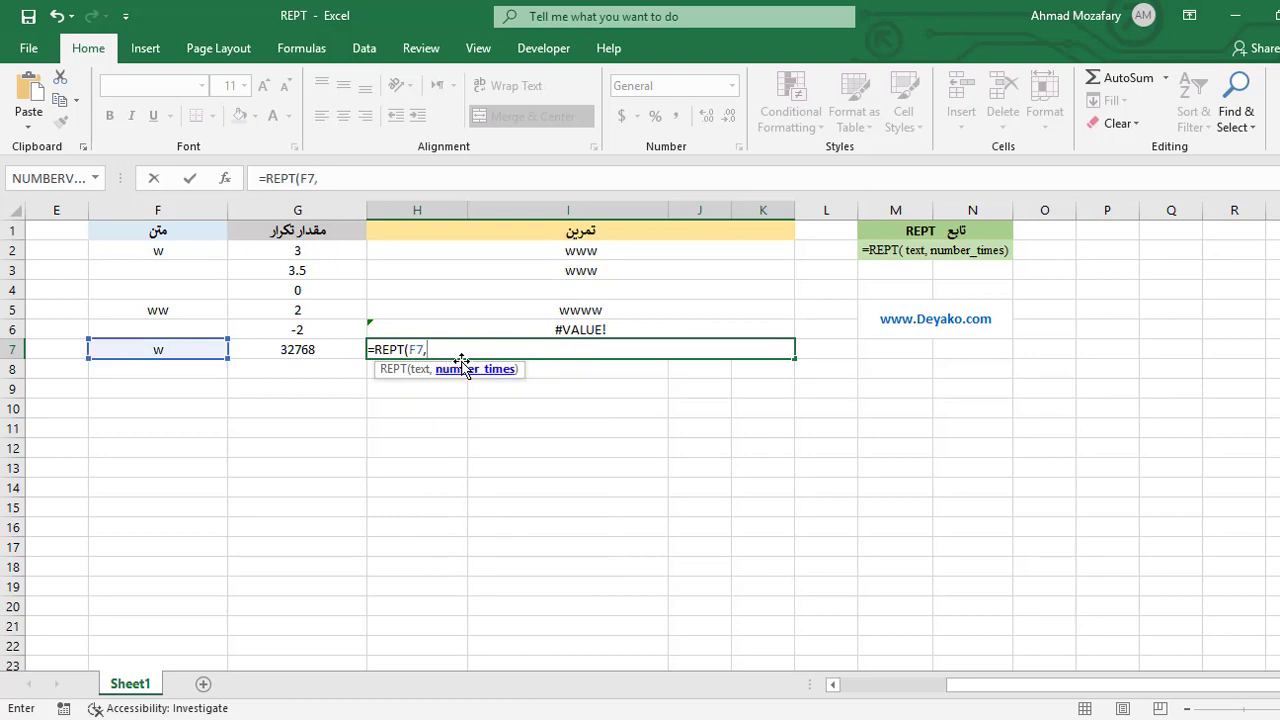
text(326)
key(BackSpace)
text(767))
key(Return)
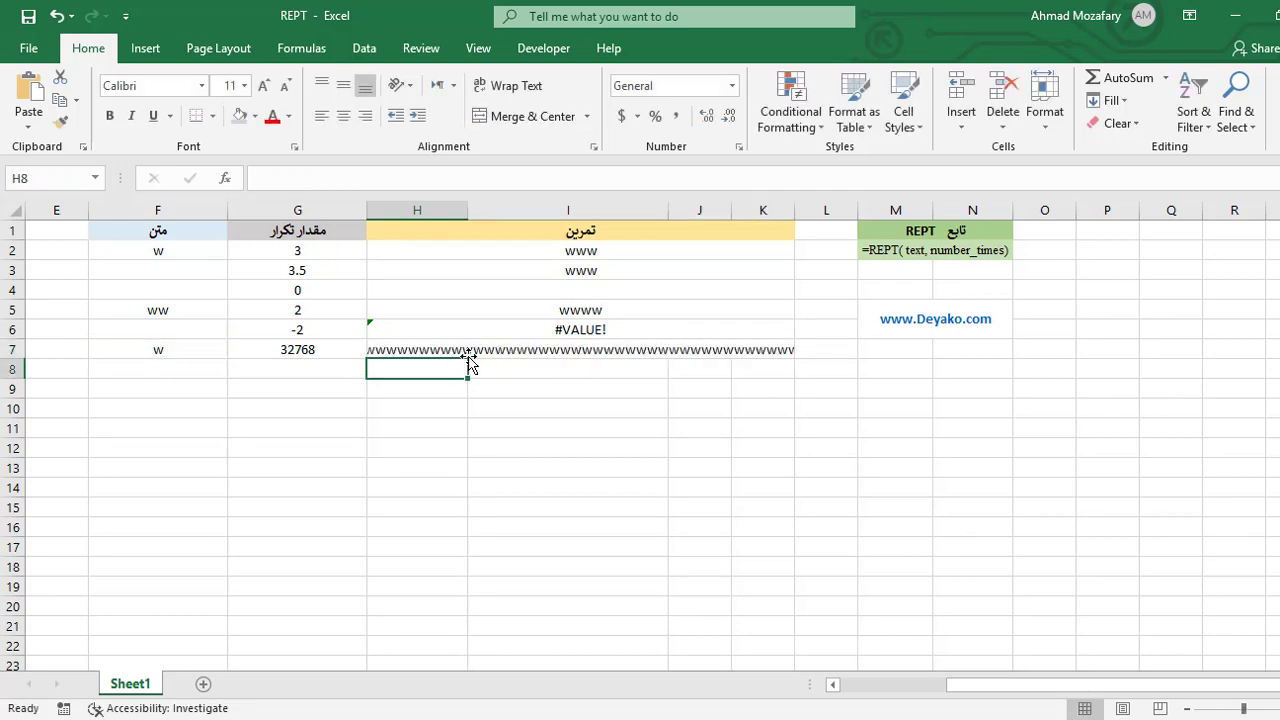
- Change the repeat count in the H7 formula to 32768, making it =REPT(F7,32768)
click(468, 352)
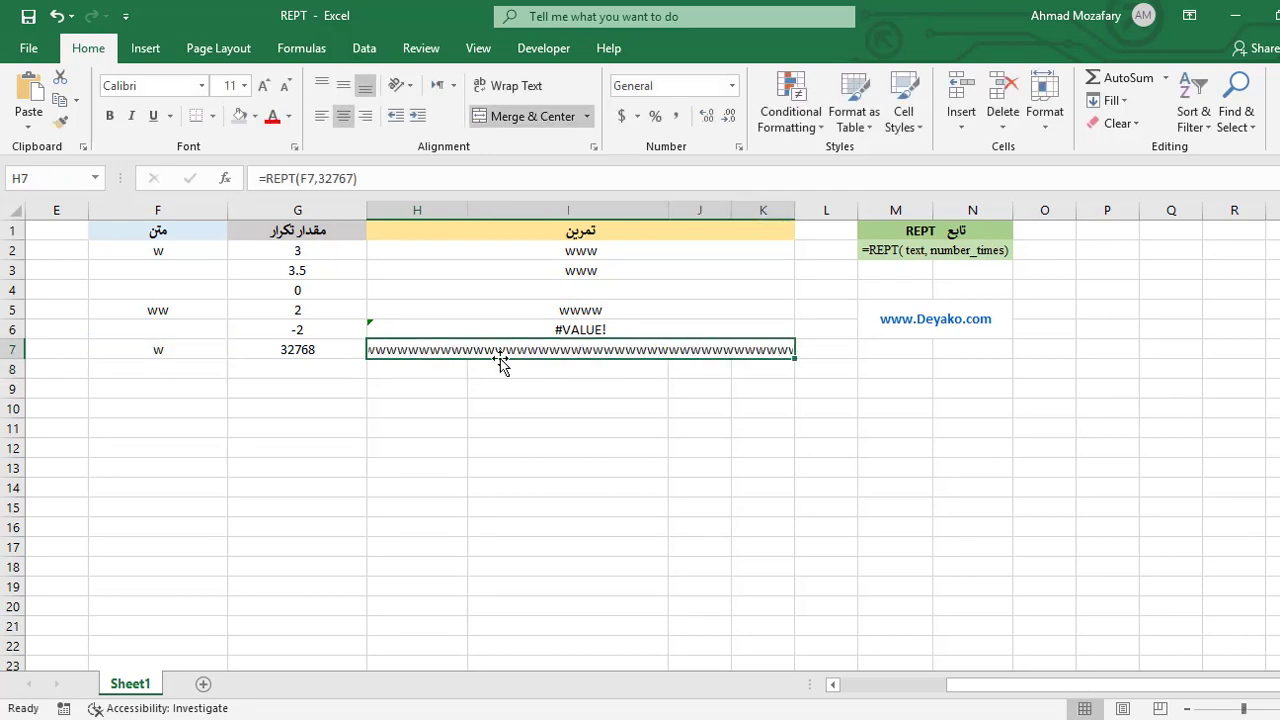
click(355, 178)
key(BackSpace)
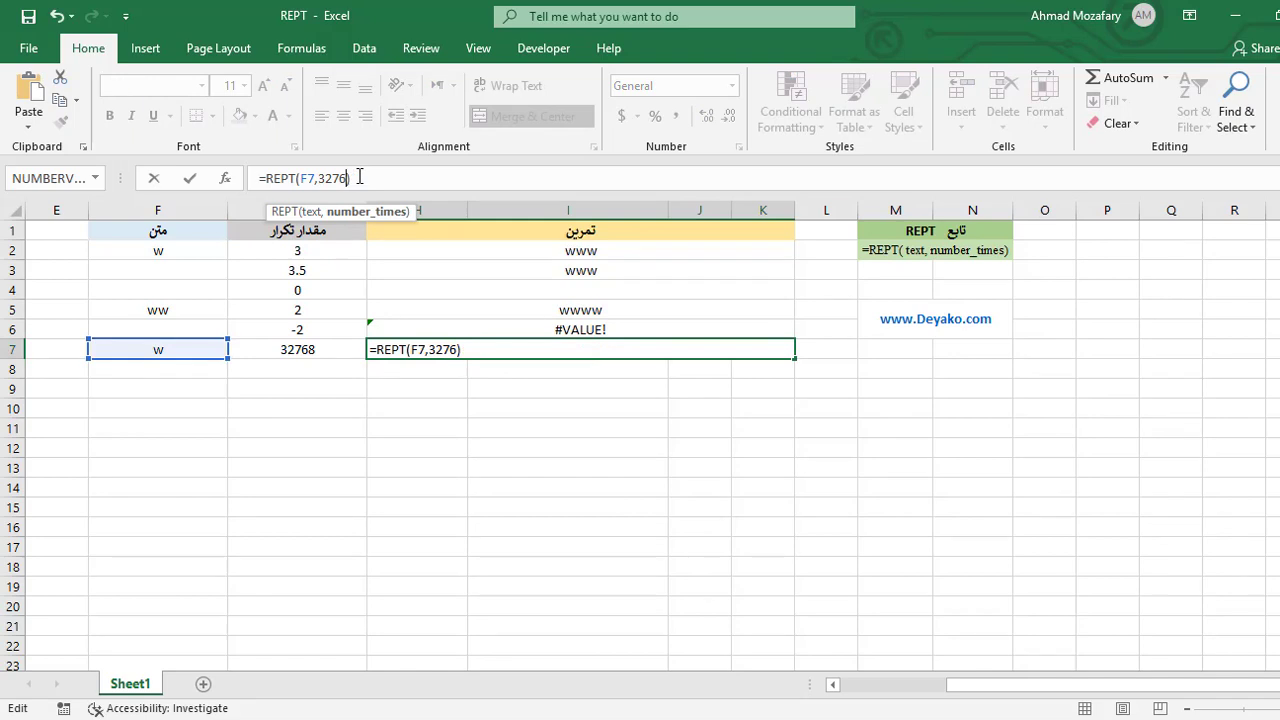
text(8)
key(Return)
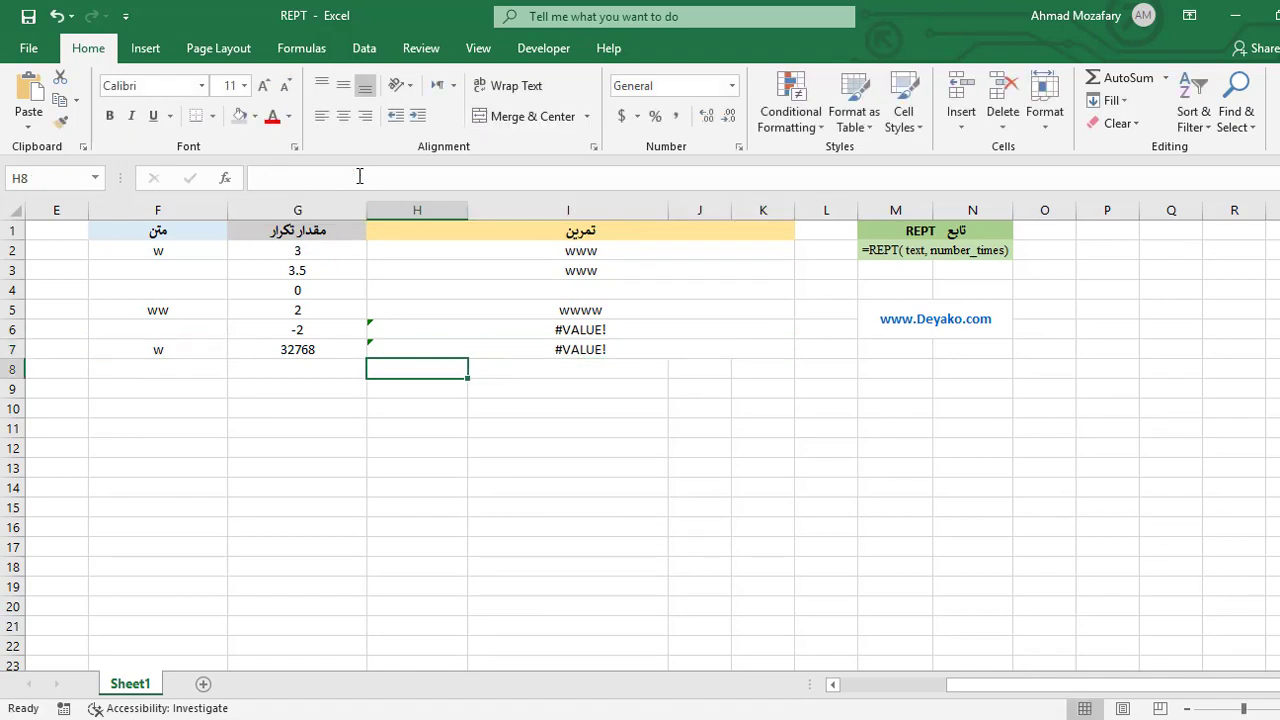
click(478, 350)
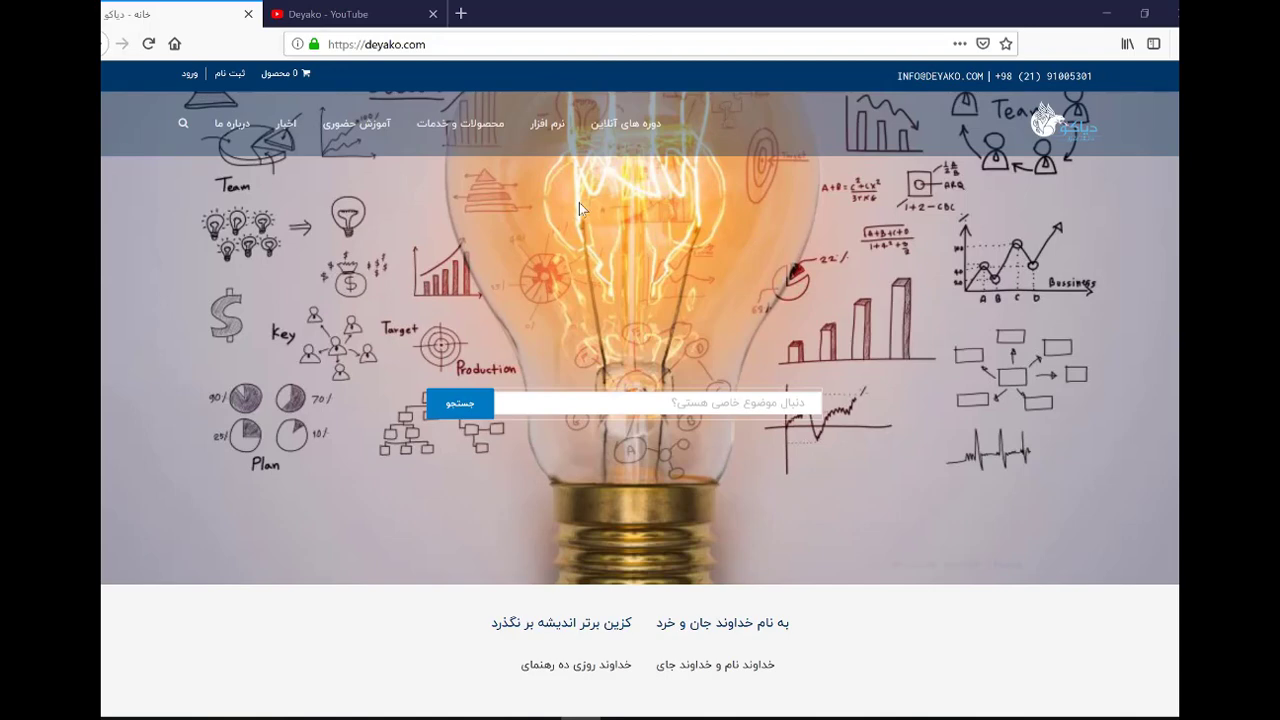
- Switch to the Deyako YouTube channel page in the web browser
click(360, 14)
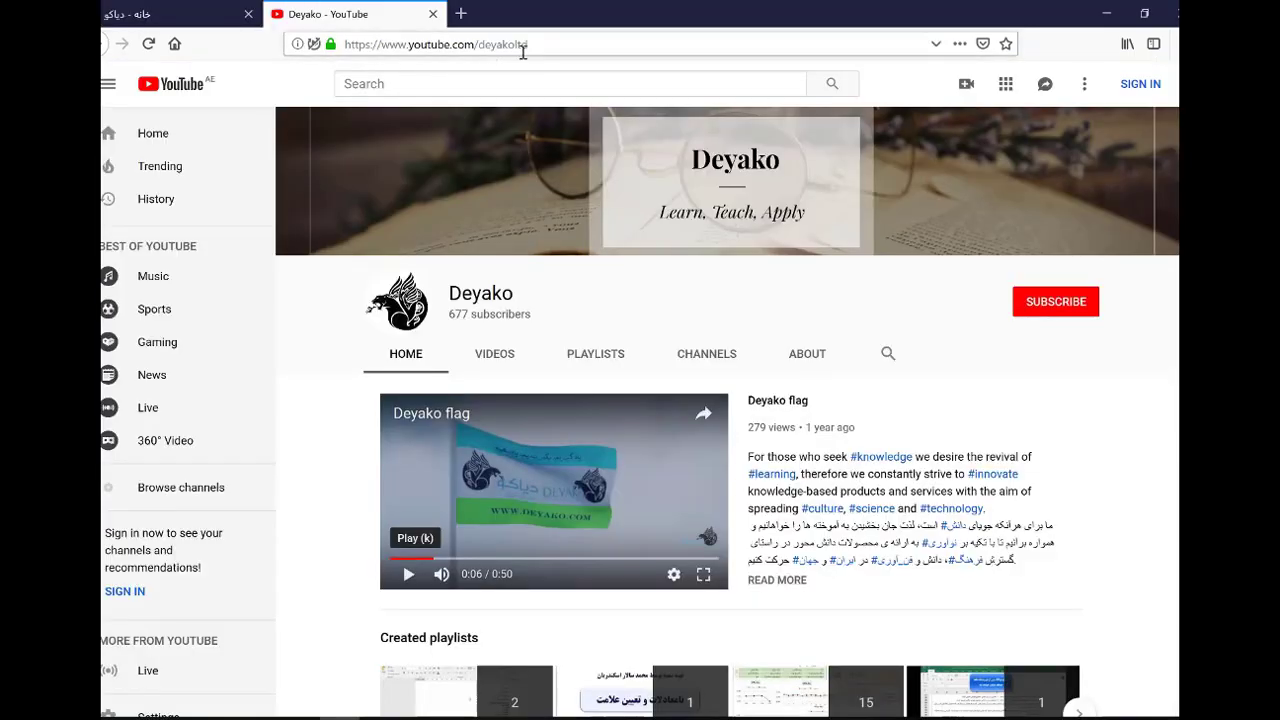